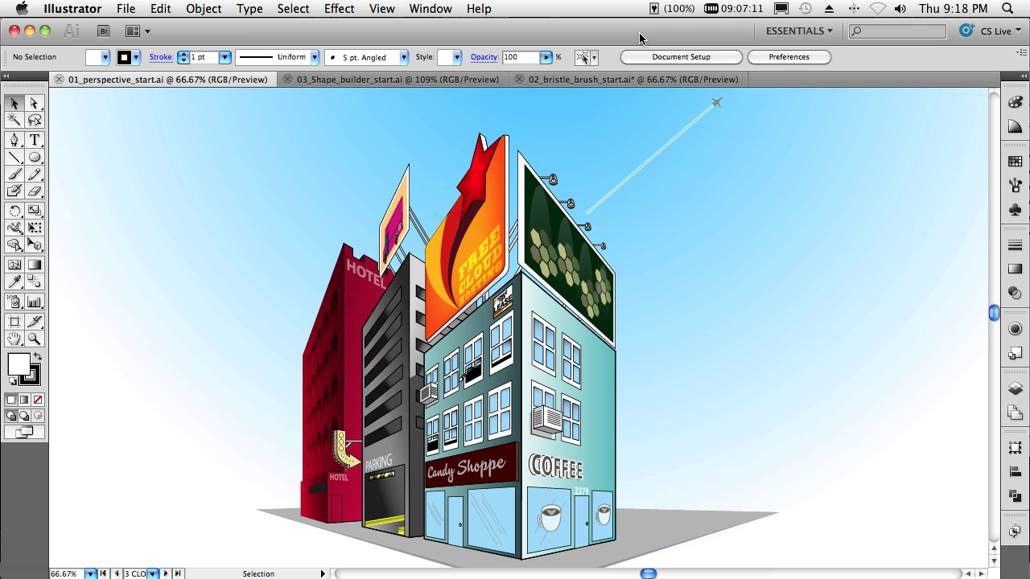
Display the perspective grid over the city building artwork in 01_perspective_start.ai.
{"action": "key", "text": "super+shift+i"}
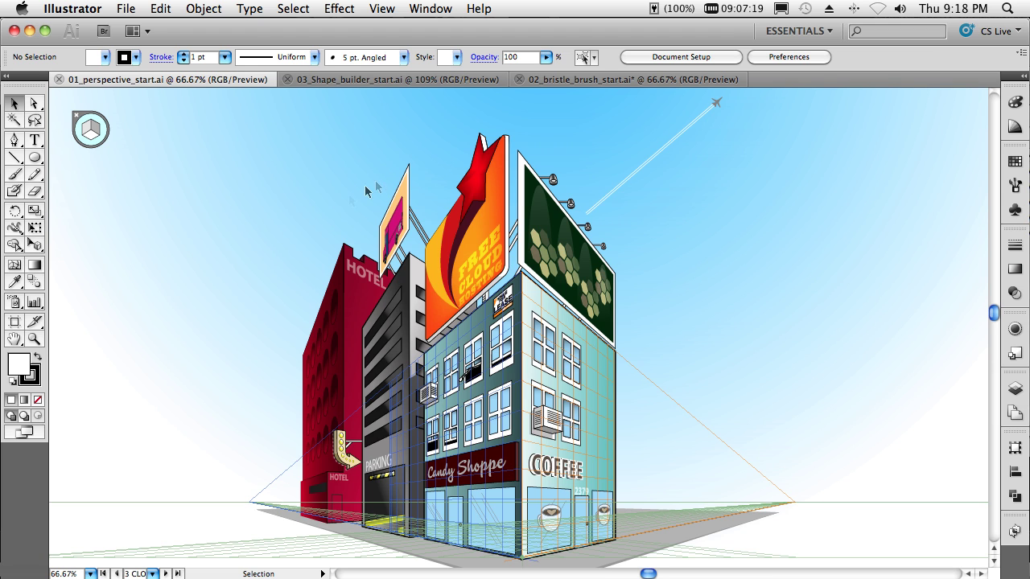
Create a new blank Letter-size document.
{"action": "left_click", "coordinate": [126, 9]}
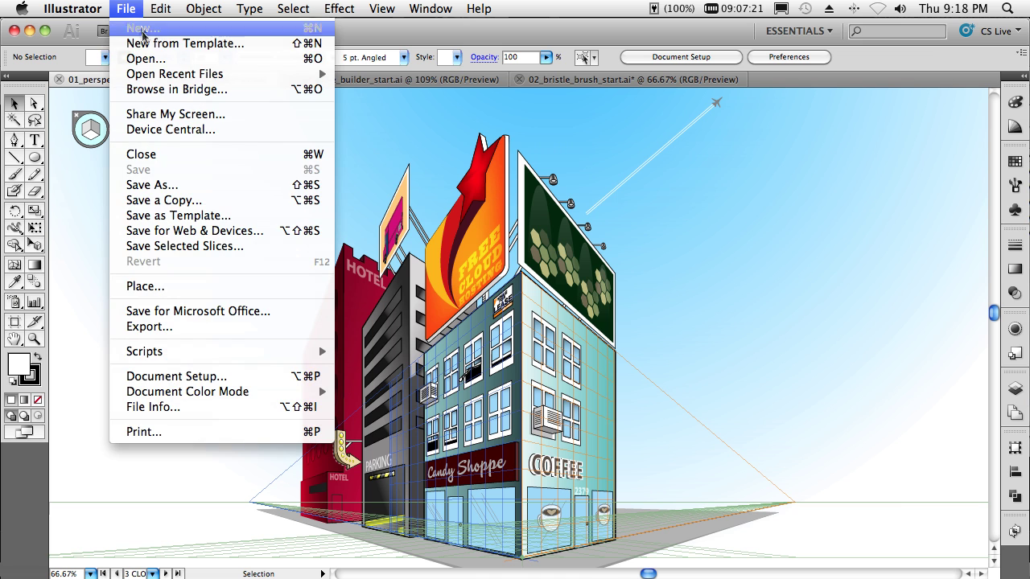
{"action": "left_click", "coordinate": [137, 30]}
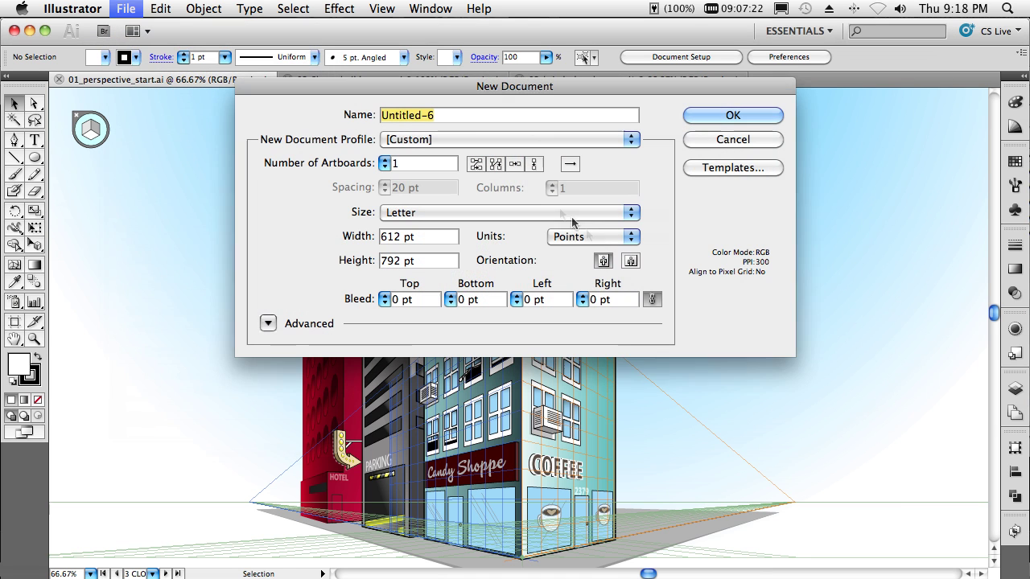
{"action": "left_click", "coordinate": [698, 121]}
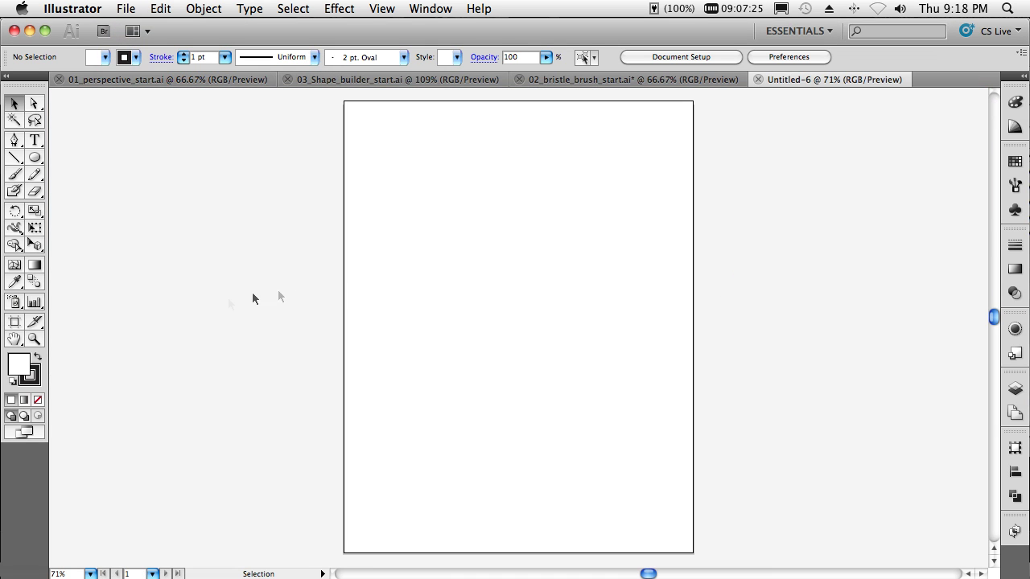
Tear off the perspective tools into a floating panel and show the grid on the page.
{"action": "left_click", "coordinate": [36, 245]}
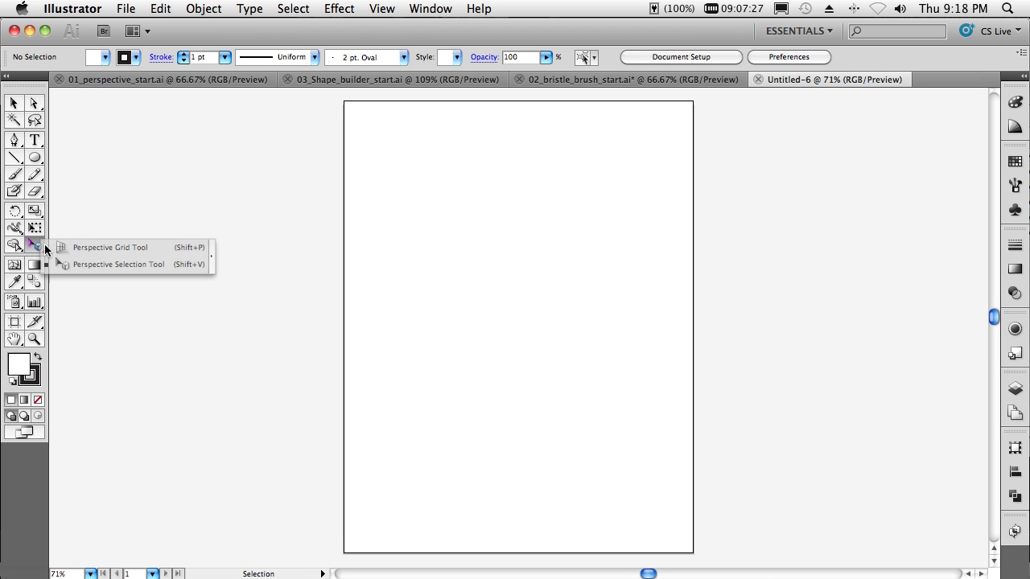
{"action": "left_click_drag", "start_coordinate": [45, 250], "coordinate": [210, 256]}
{"action": "left_click_drag", "start_coordinate": [68, 248], "coordinate": [137, 191]}
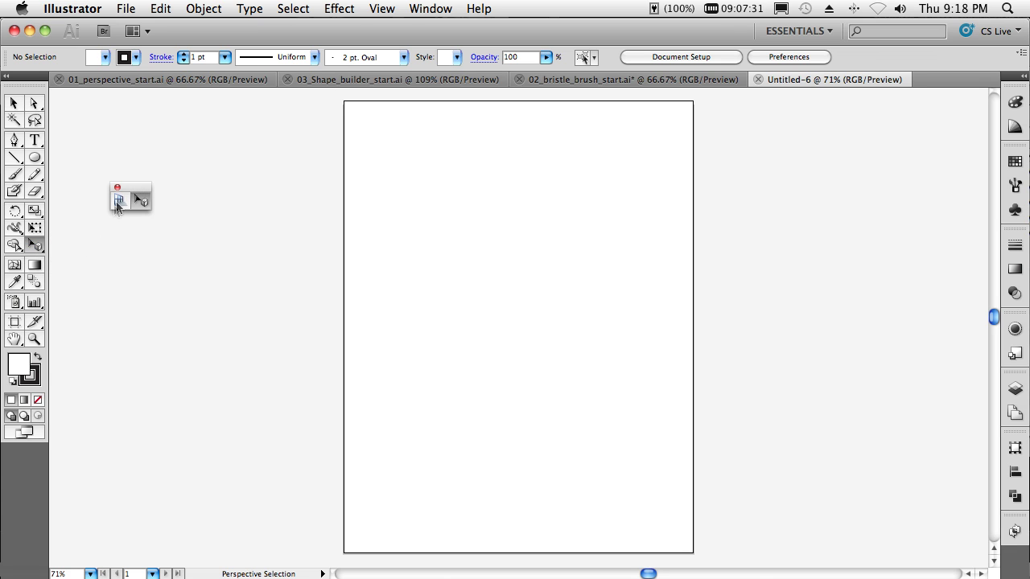
{"action": "left_click", "coordinate": [118, 200]}
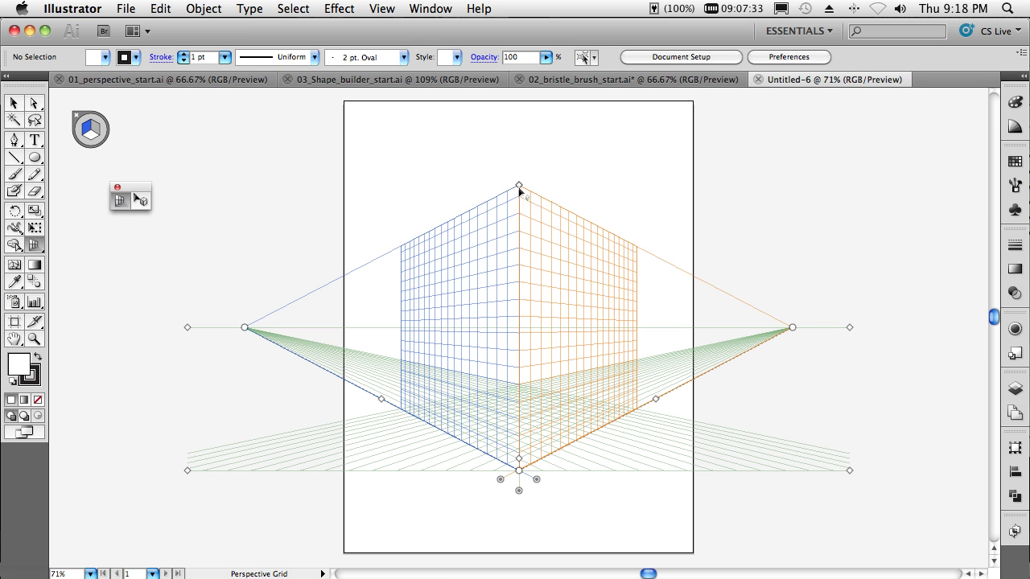
Shorten the grid, lower its horizon, push the right vanishing point out, and shift it left.
{"action": "left_click_drag", "start_coordinate": [519, 187], "coordinate": [518, 265]}
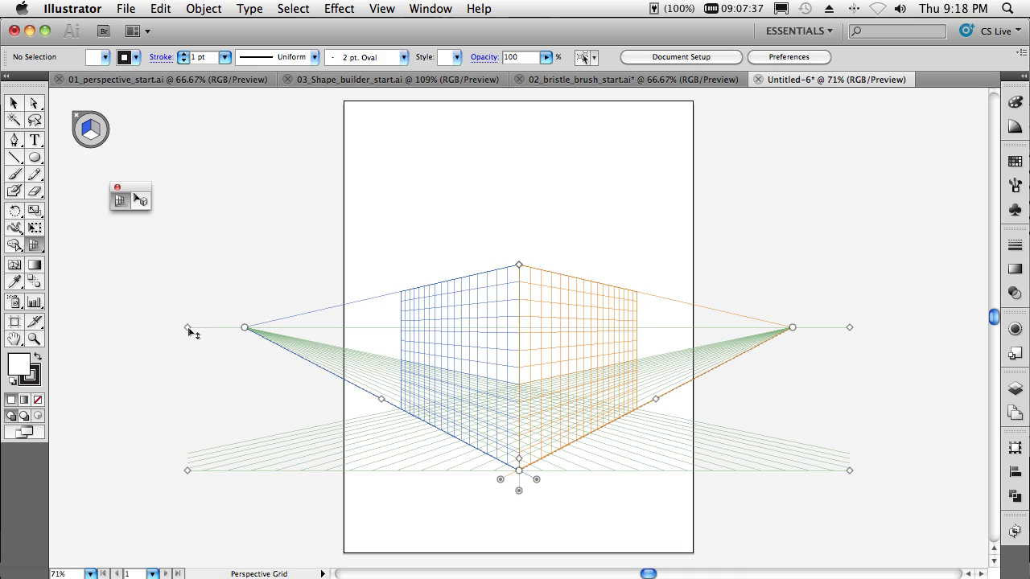
{"action": "left_click_drag", "start_coordinate": [188, 326], "coordinate": [320, 363]}
{"action": "left_click_drag", "start_coordinate": [793, 363], "coordinate": [885, 363]}
{"action": "left_click_drag", "start_coordinate": [191, 474], "coordinate": [127, 467]}
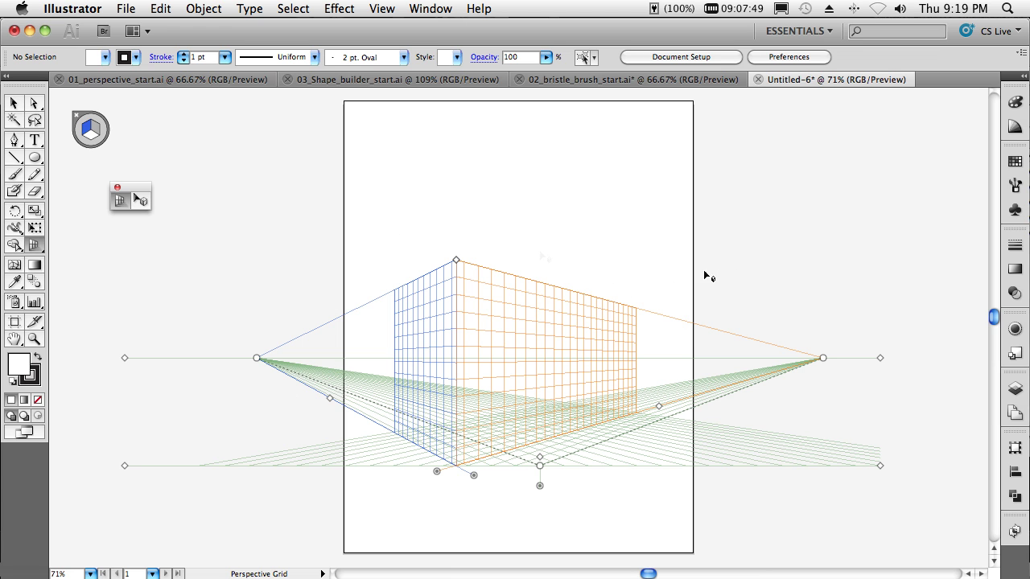
{"action": "left_click_drag", "start_coordinate": [36, 163], "coordinate": [86, 226]}
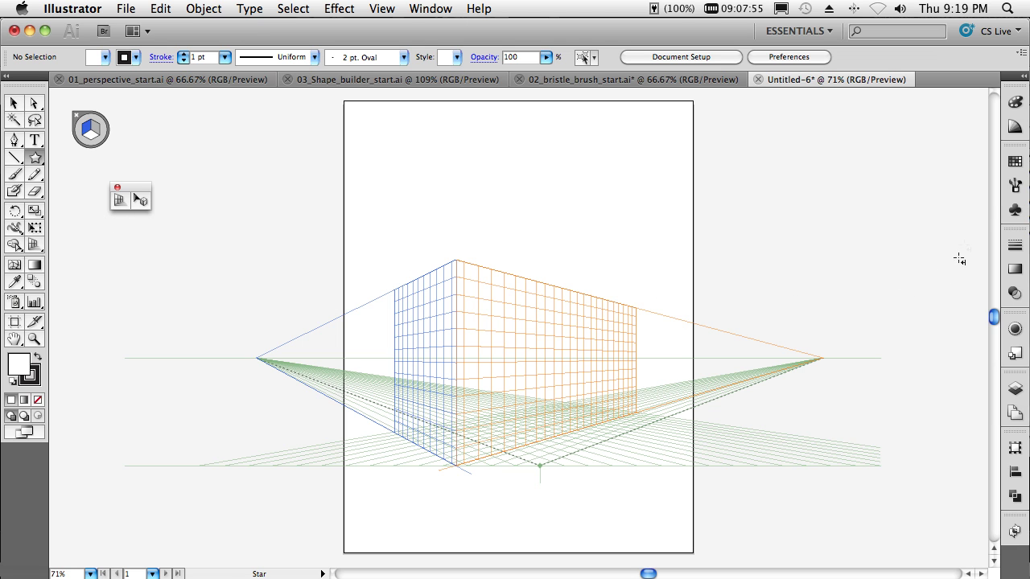
Set a dark red fill with no stroke and draw a star on the right perspective plane.
{"action": "left_click", "coordinate": [1014, 161]}
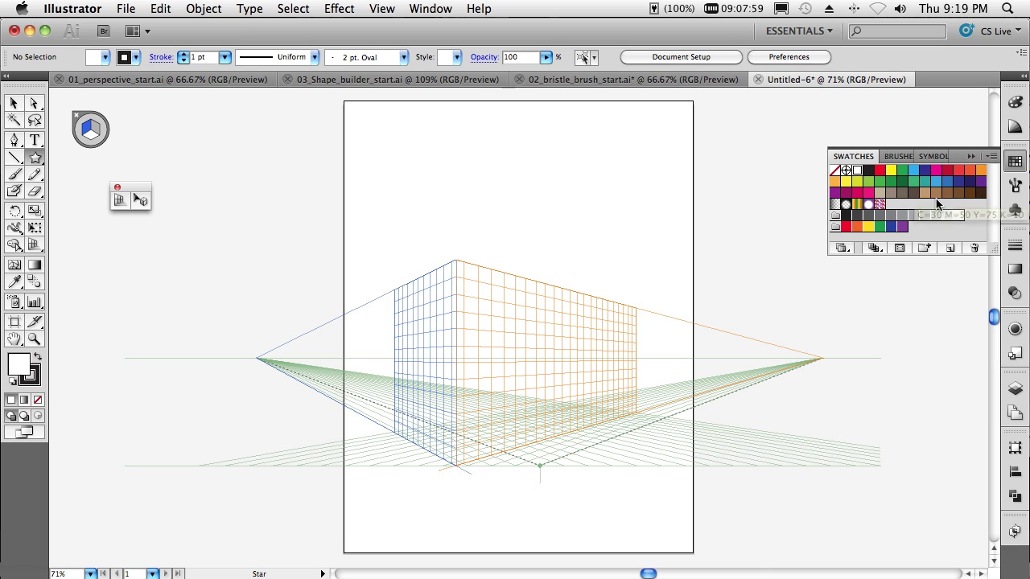
{"action": "left_click", "coordinate": [946, 170]}
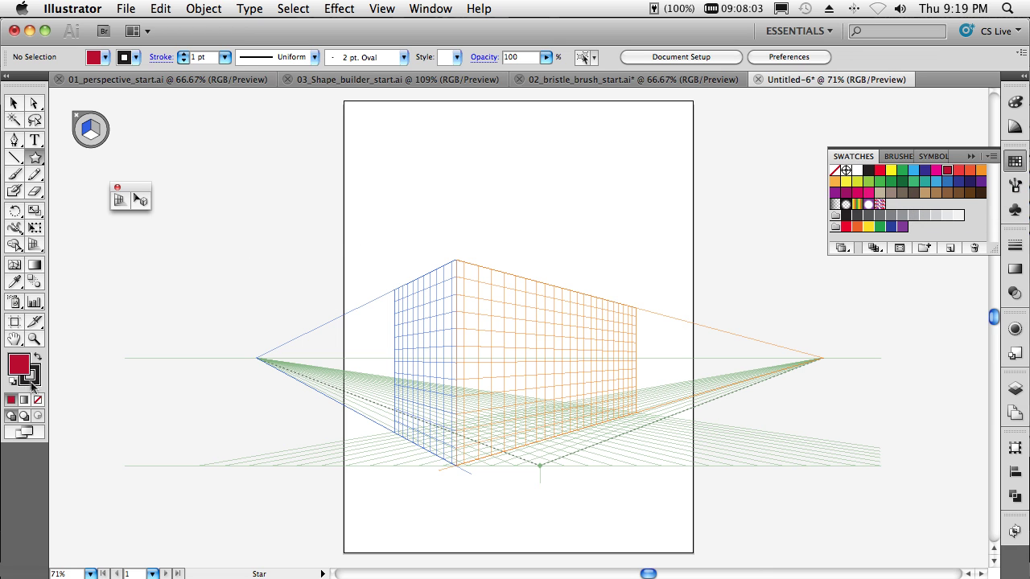
{"action": "left_click", "coordinate": [34, 378]}
{"action": "left_click", "coordinate": [37, 399]}
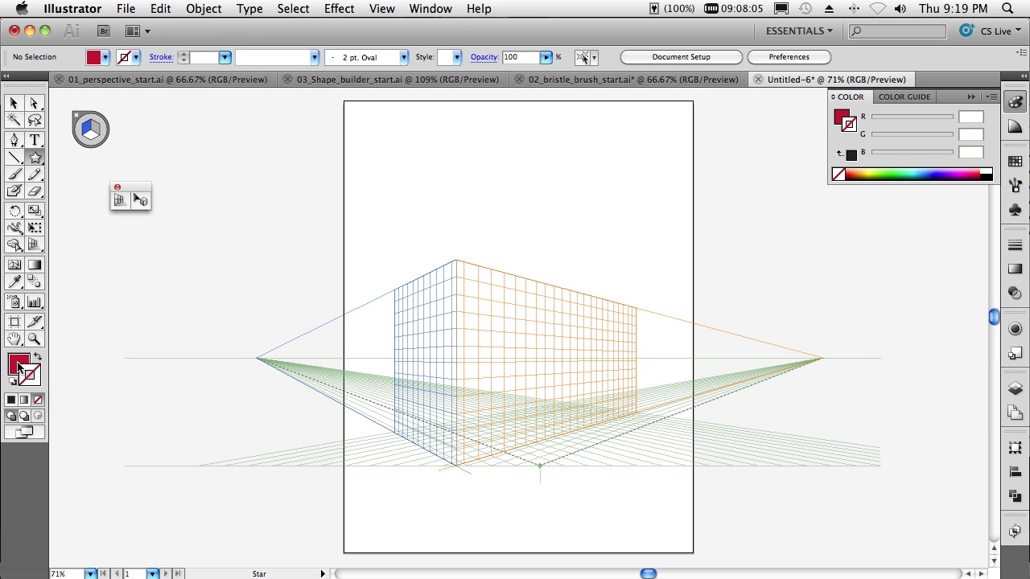
{"action": "left_click", "coordinate": [20, 366]}
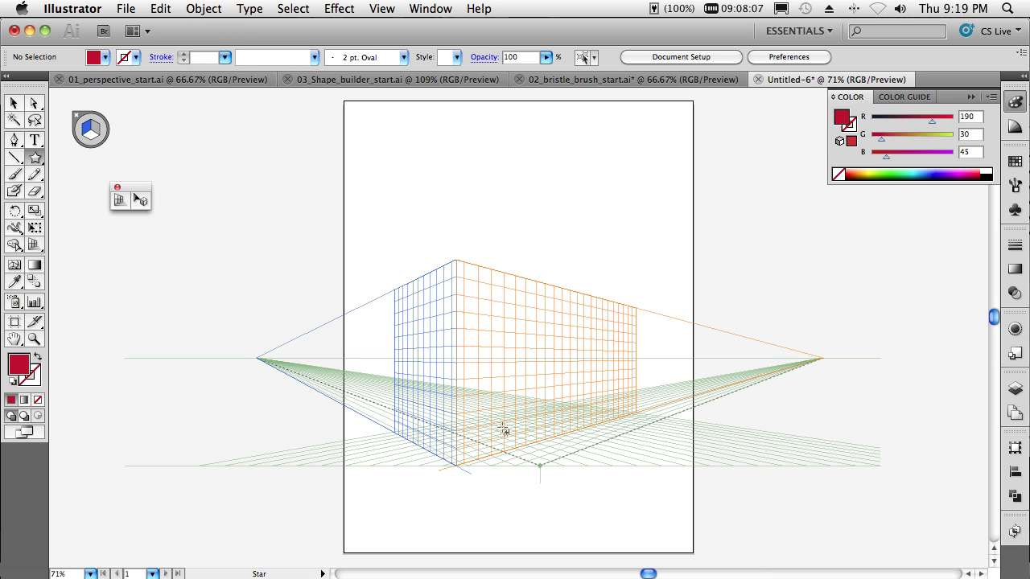
{"action": "left_click", "coordinate": [96, 129]}
{"action": "left_click_drag", "start_coordinate": [481, 308], "coordinate": [511, 333]}
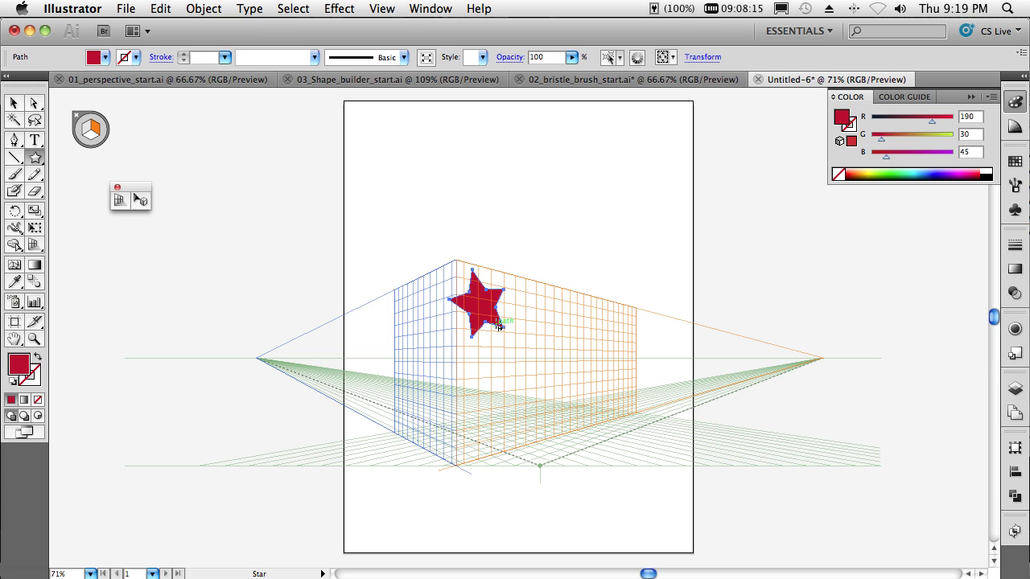
Drag the red star with the Perspective Selection tool onto the left grid plane.
{"action": "left_click", "coordinate": [140, 200]}
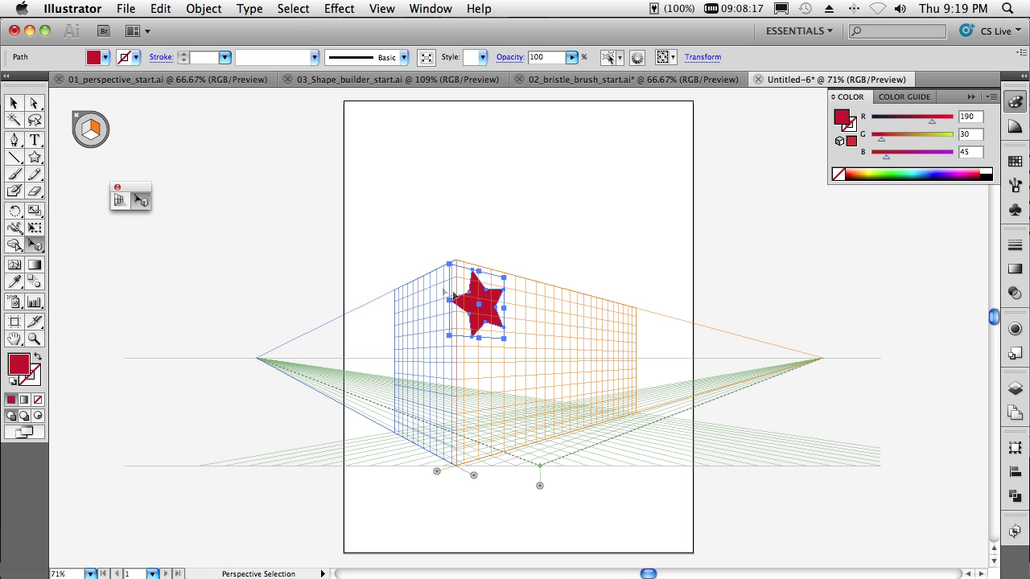
{"action": "left_click_drag", "start_coordinate": [487, 321], "coordinate": [408, 367]}
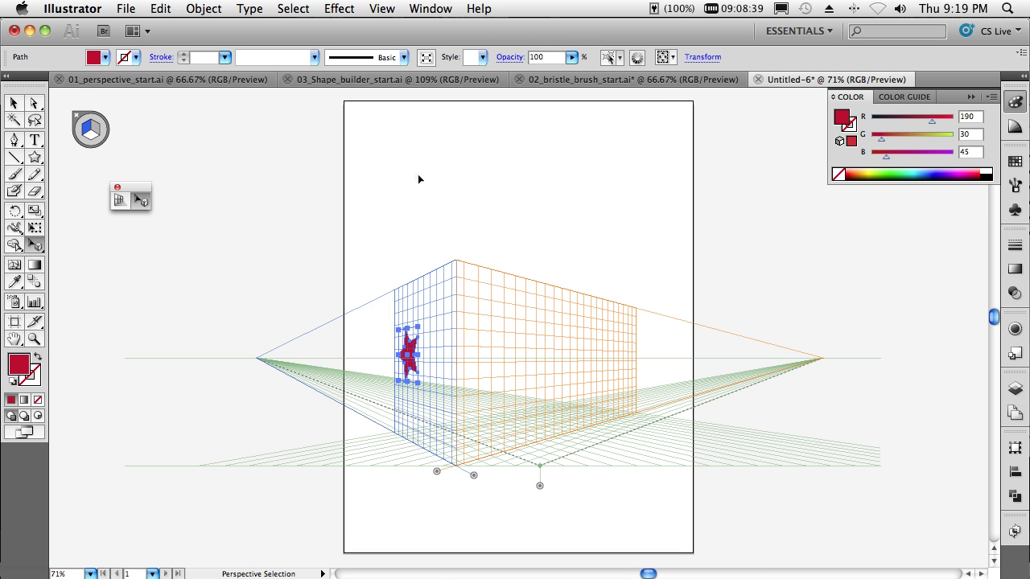
In 01_perspective_start.ai, go to the saved Windows view and select the middle-top window group.
{"action": "left_click", "coordinate": [182, 81]}
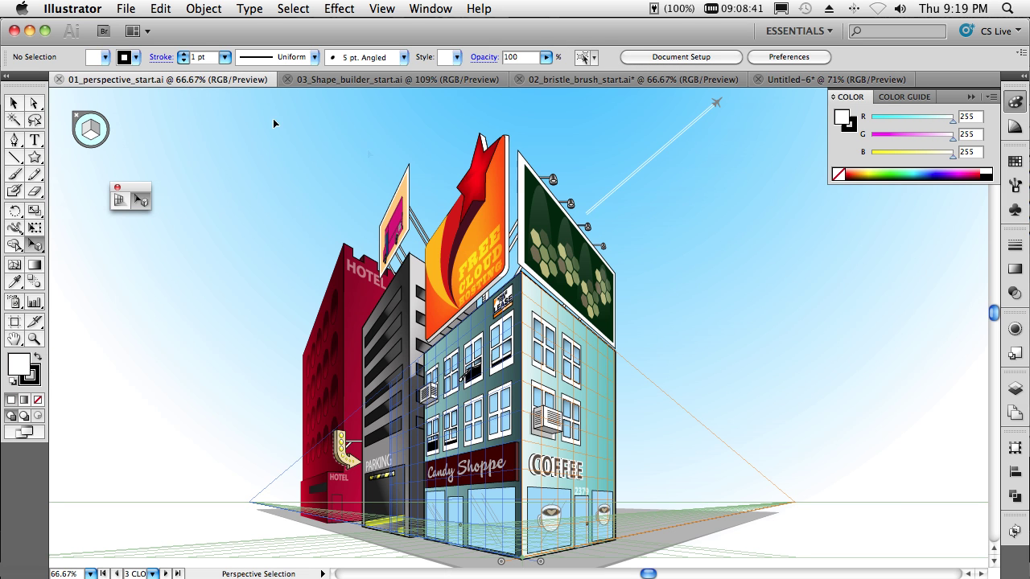
{"action": "left_click", "coordinate": [431, 8]}
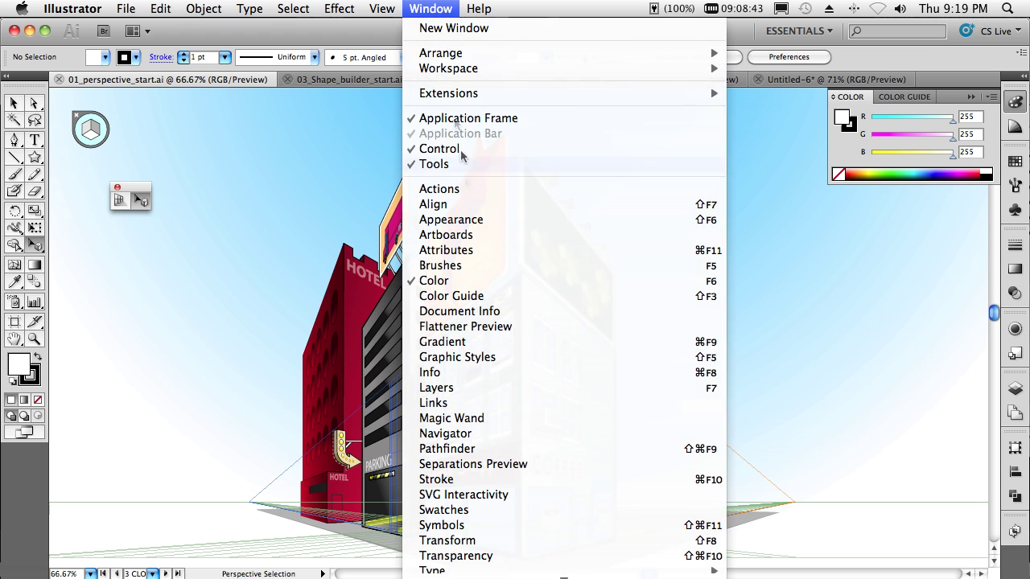
{"action": "mouse_move", "coordinate": [381, 8]}
{"action": "scroll", "coordinate": [487, 503], "scroll_direction": "down", "scroll_amount": 5}
{"action": "left_click", "coordinate": [481, 442]}
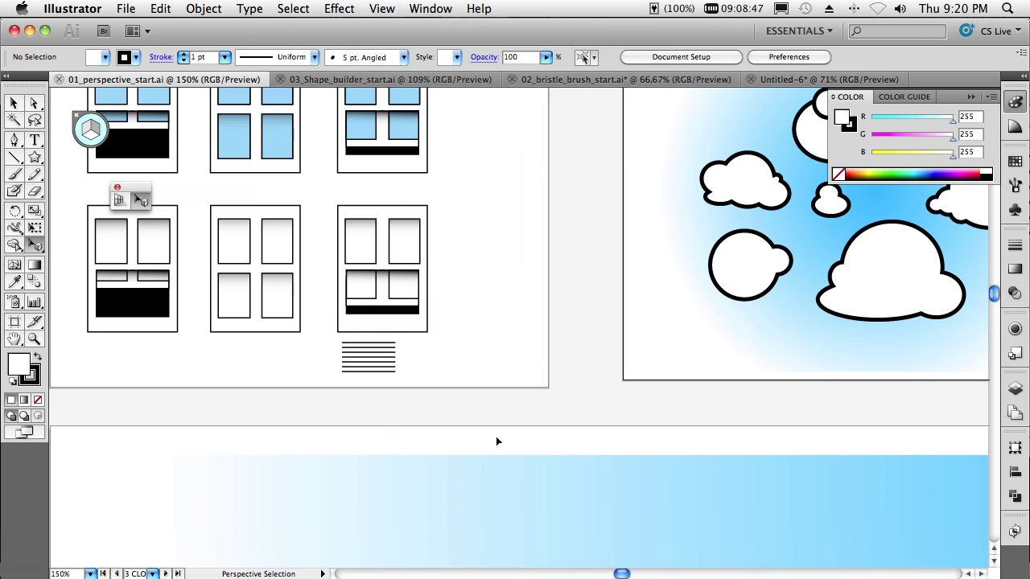
{"action": "left_click", "coordinate": [266, 138]}
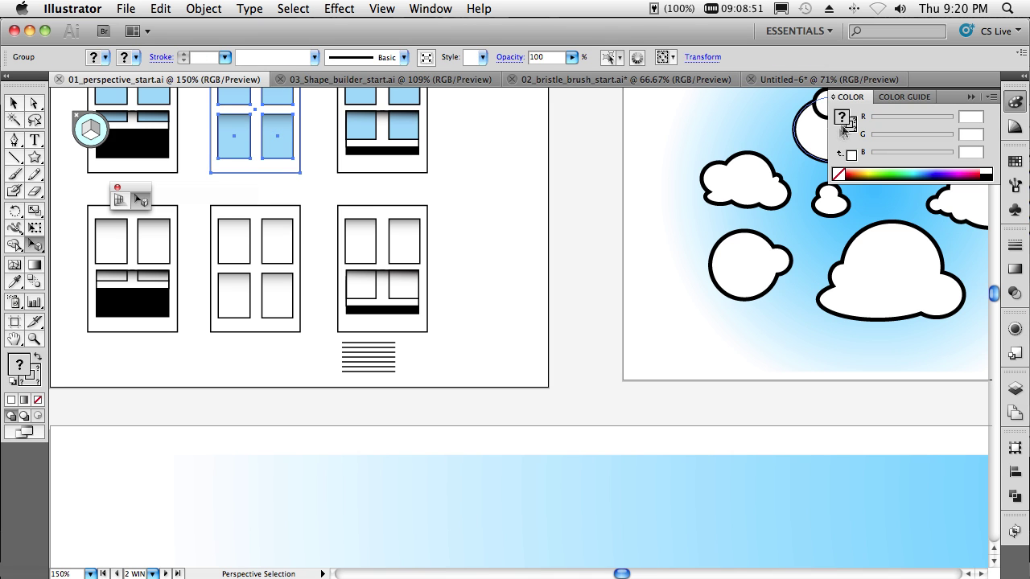
Return to Untitled-6 and set the perspective widget to no active plane.
{"action": "left_click", "coordinate": [792, 78]}
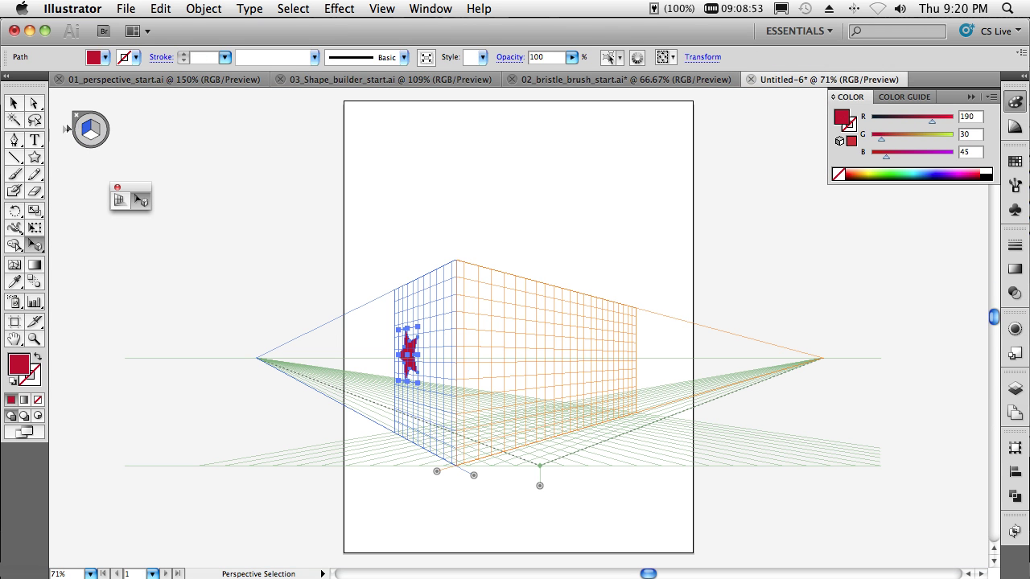
{"action": "left_click", "coordinate": [103, 133]}
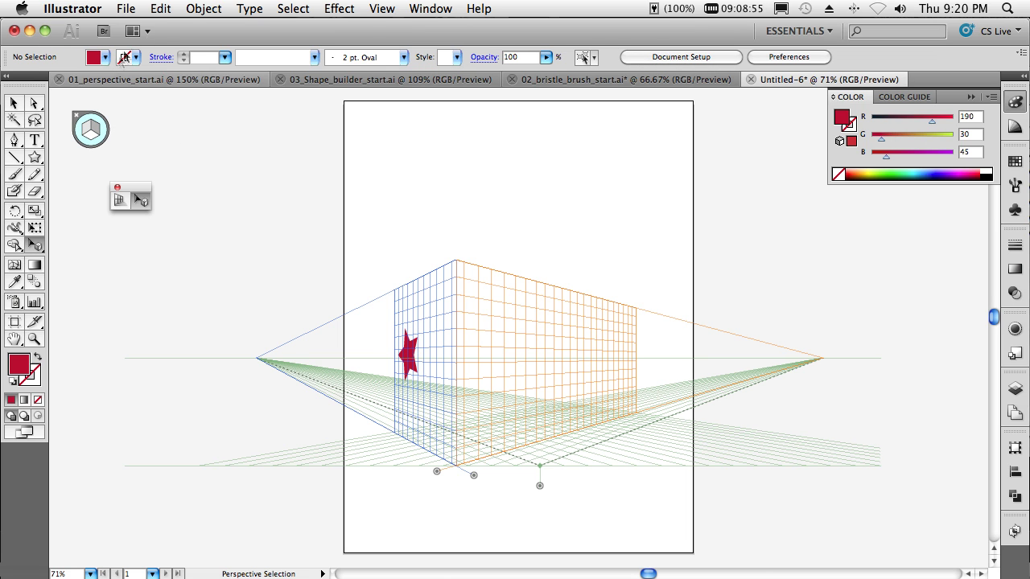
{"action": "left_click", "coordinate": [161, 8]}
Paste the window and duplicate it along the planes: five on the right, two on the left.
{"action": "left_click", "coordinate": [174, 98]}
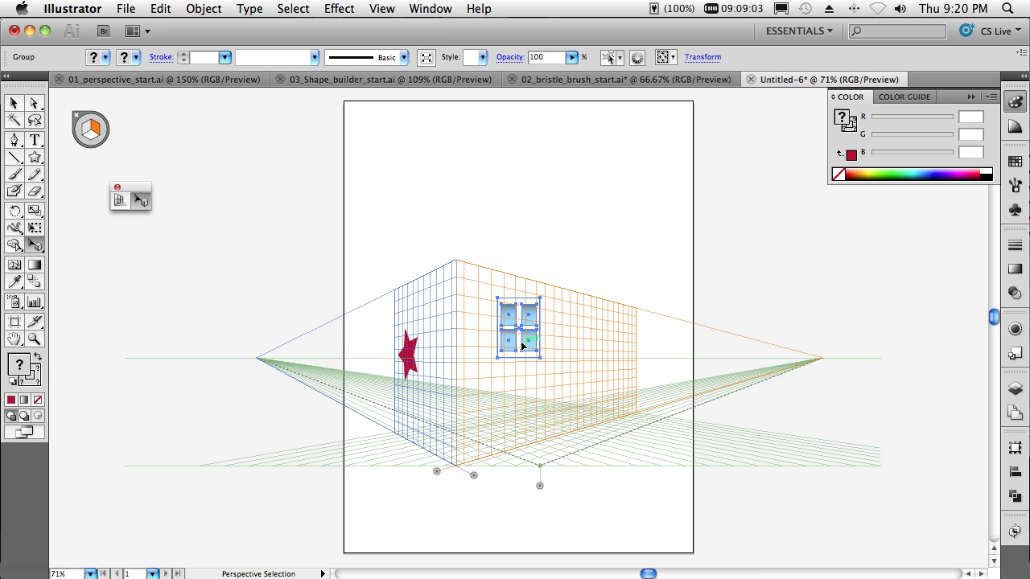
{"action": "left_click_drag", "start_coordinate": [521, 344], "coordinate": [589, 335]}
{"action": "left_click_drag", "start_coordinate": [590, 335], "coordinate": [439, 328]}
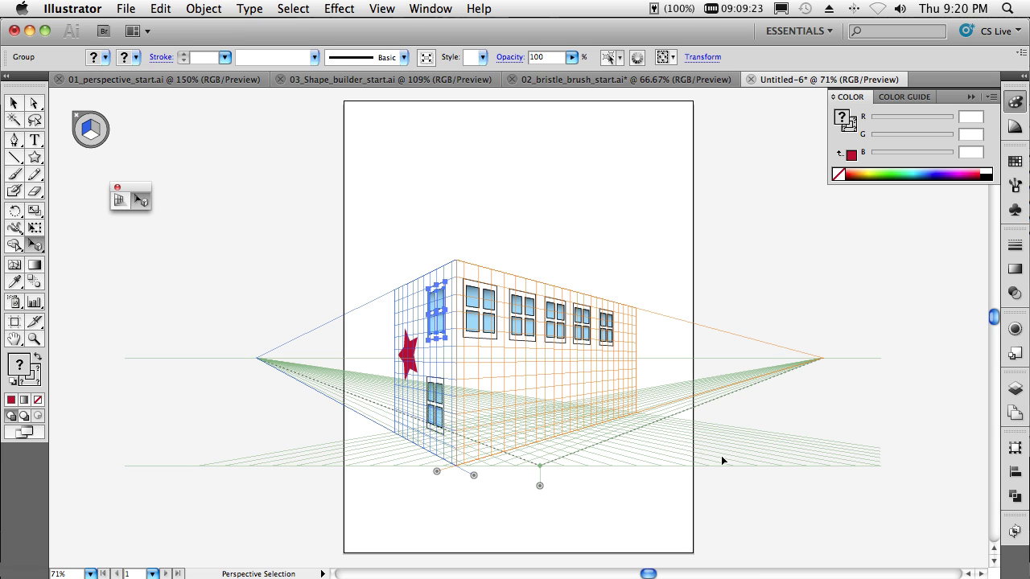
{"action": "left_click", "coordinate": [530, 227]}
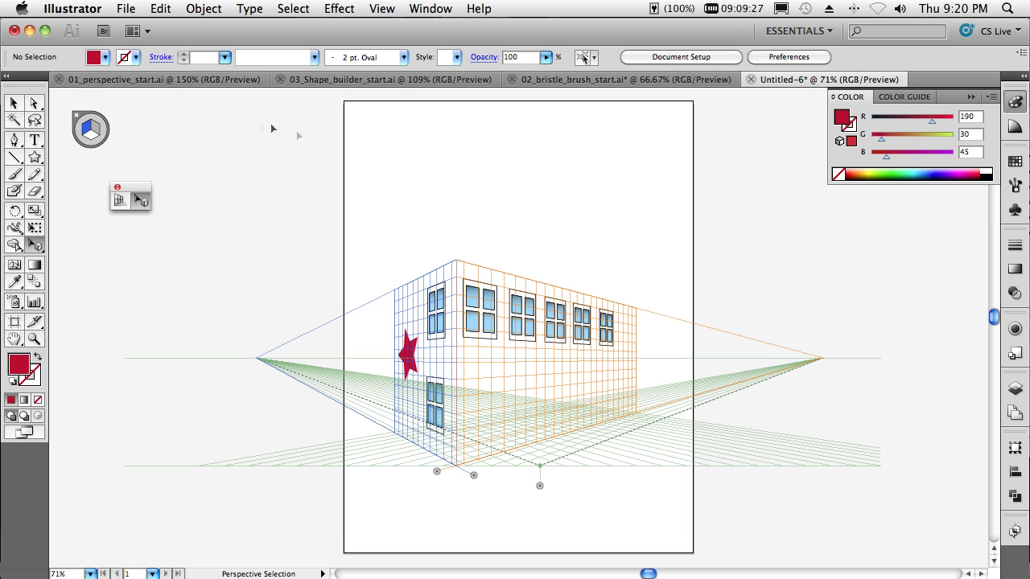
Go to the Flat Elements view in 01_perspective_start.ai, panning to the faces and PARKING text.
{"action": "left_click", "coordinate": [180, 78]}
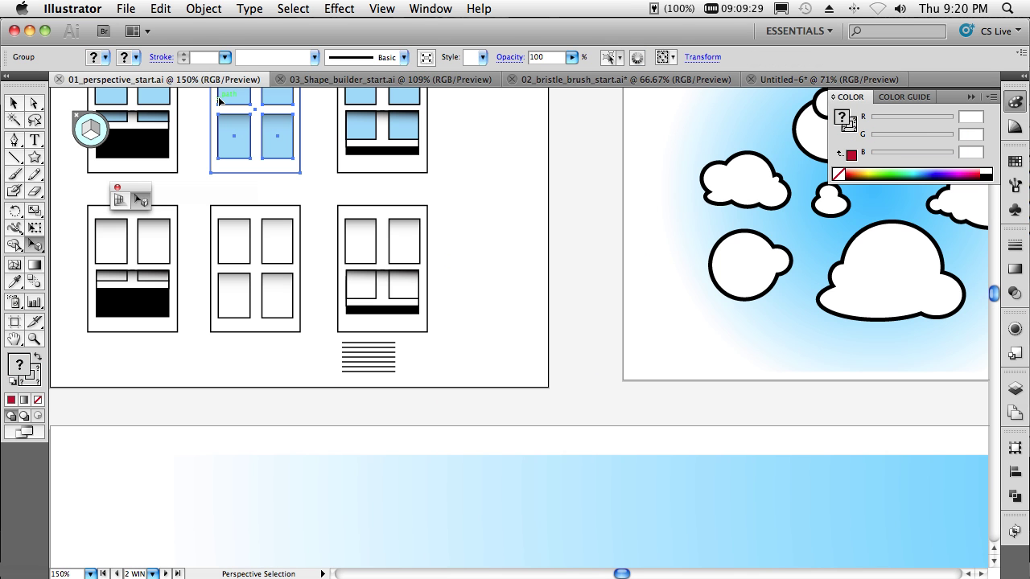
{"action": "left_click", "coordinate": [381, 8]}
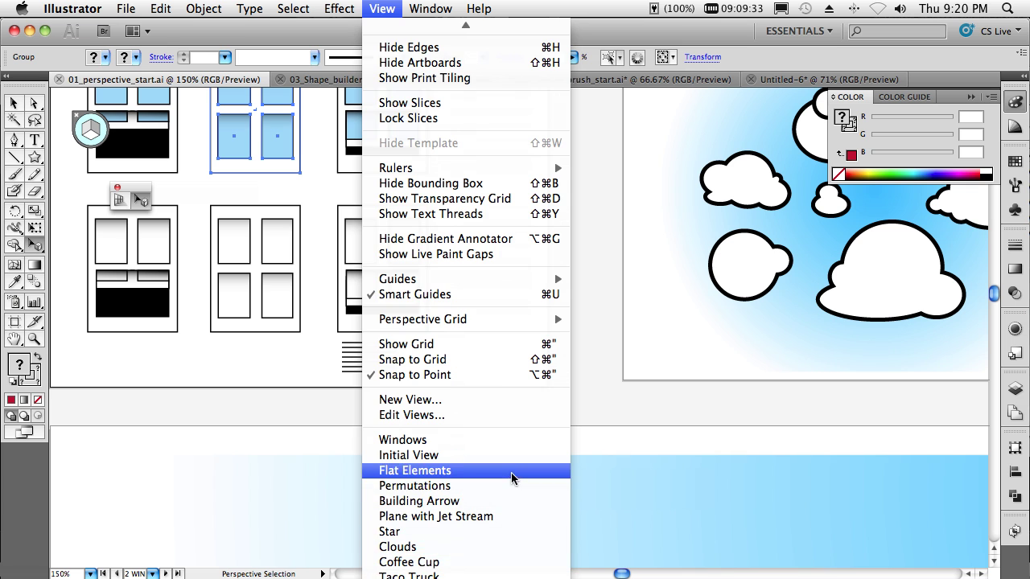
{"action": "left_click", "coordinate": [514, 472]}
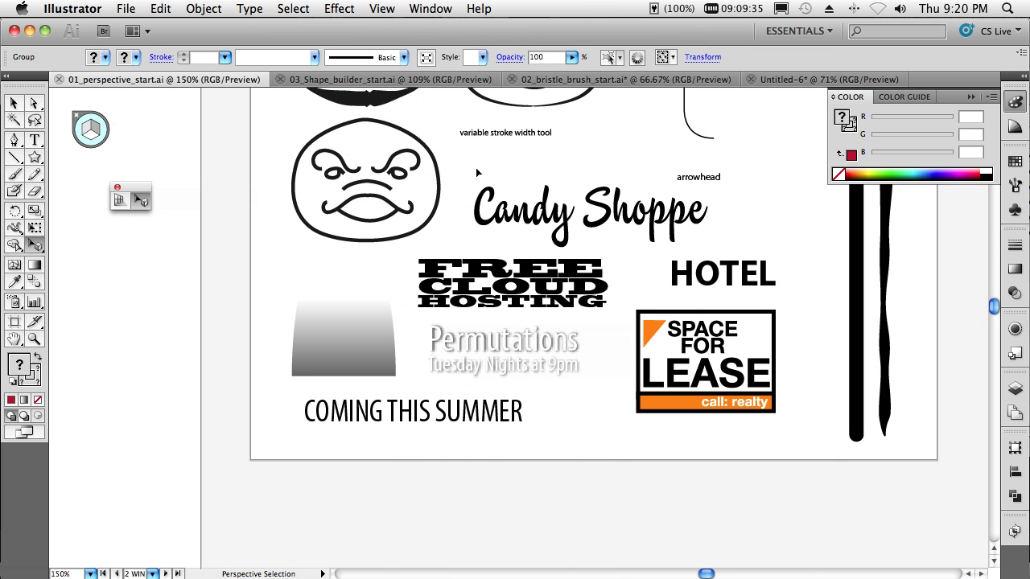
{"action": "left_click_drag", "start_coordinate": [476, 165], "coordinate": [473, 263]}
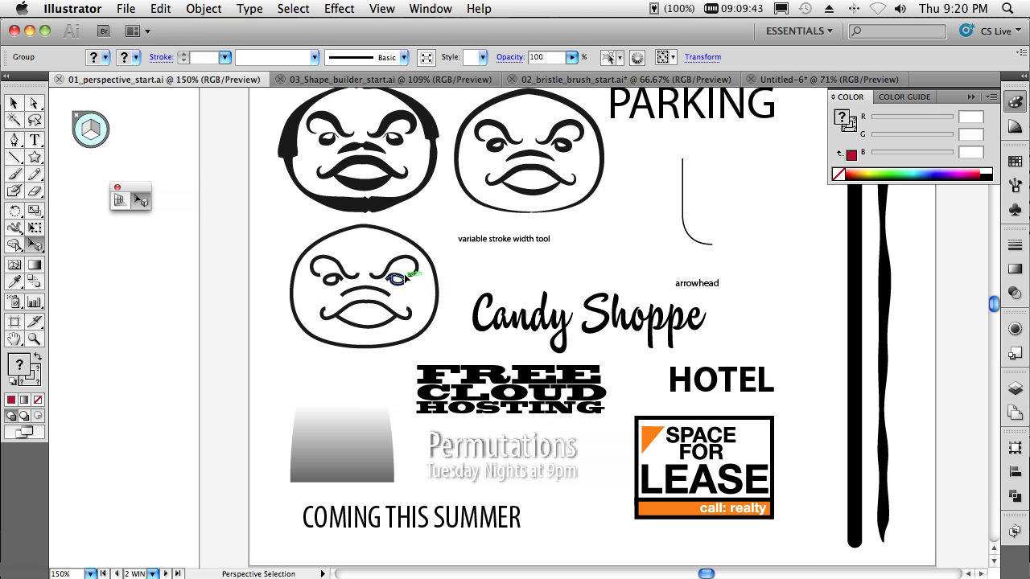
Switch to the Selection tool and toggle Outline mode on and back off.
{"action": "key", "text": "v"}
{"action": "key", "text": "super+y"}
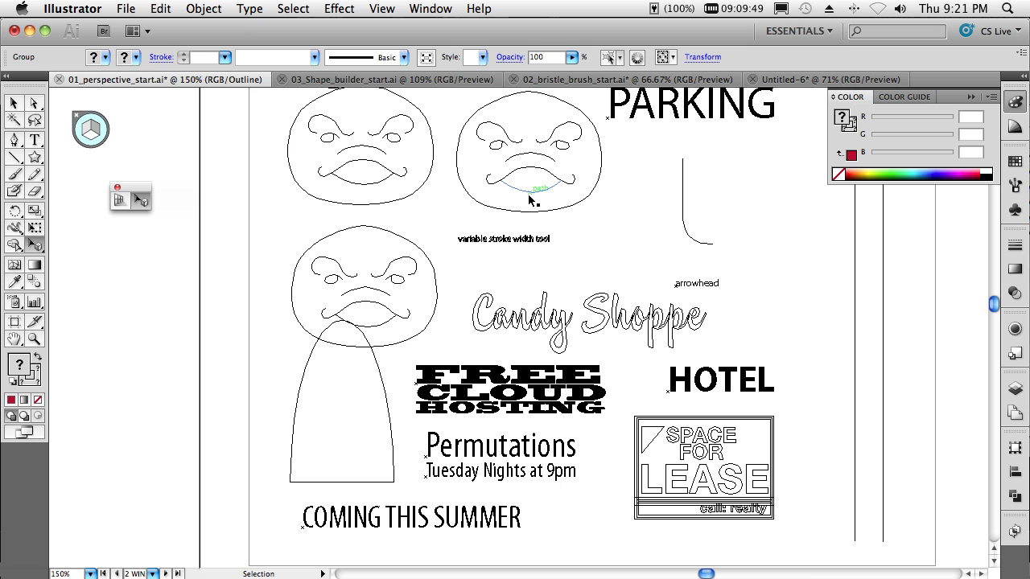
{"action": "key", "text": "super+y"}
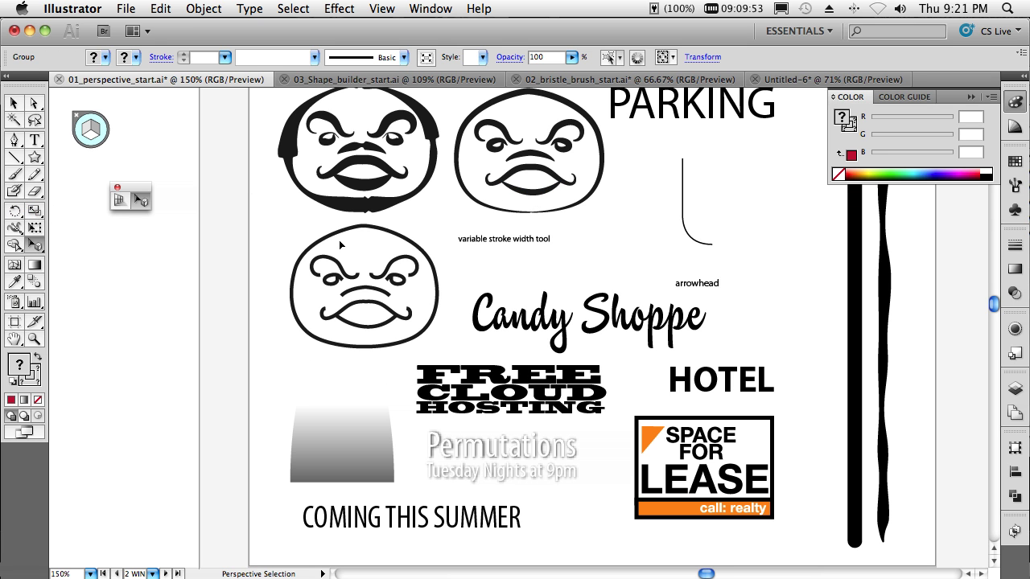
Vary the lower face's outline width with the Width tool, thickening the sides and narrowing the bottom.
{"action": "left_click", "coordinate": [14, 103]}
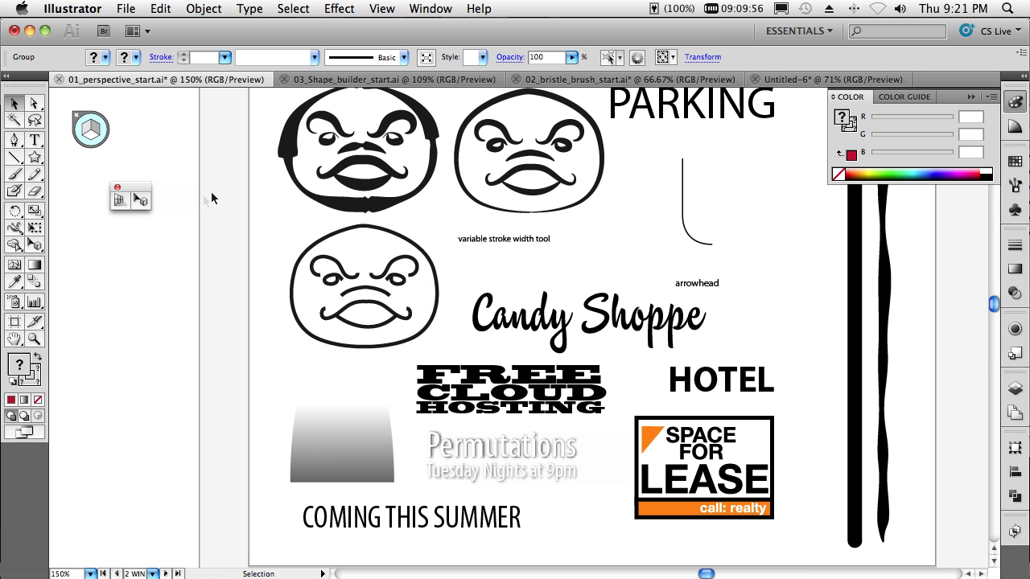
{"action": "left_click", "coordinate": [335, 235]}
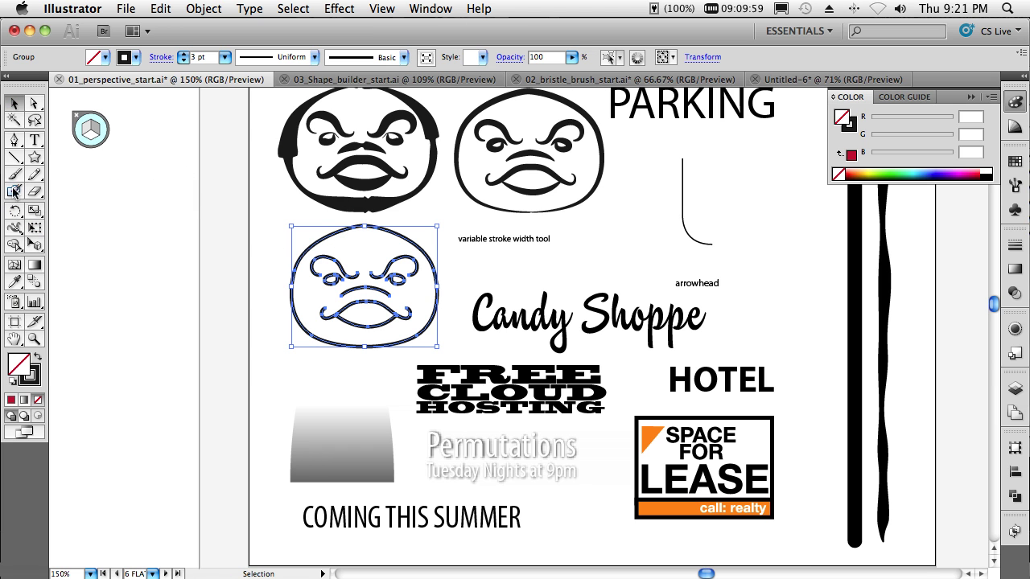
{"action": "left_click", "coordinate": [14, 227]}
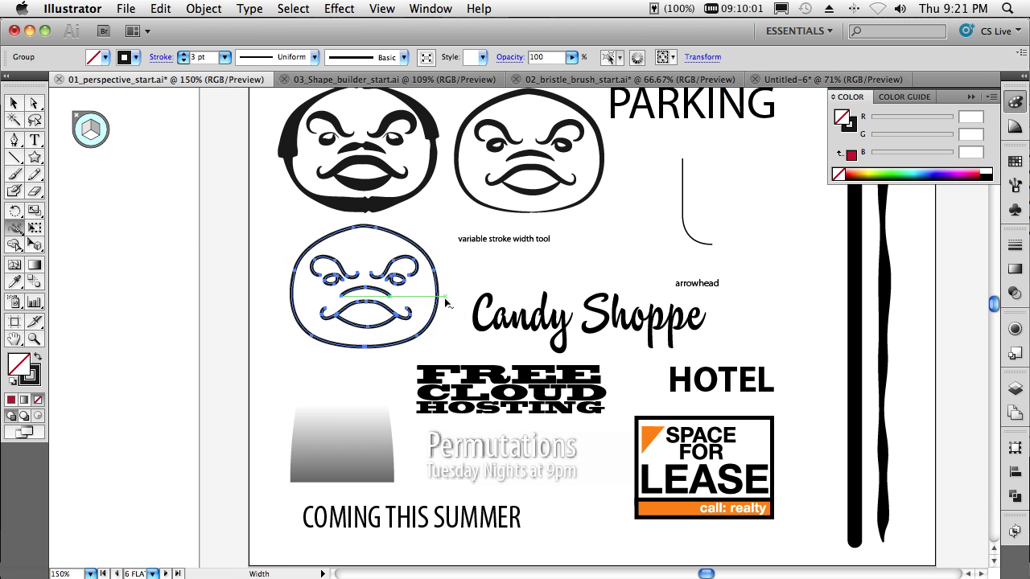
{"action": "left_click_drag", "start_coordinate": [440, 304], "coordinate": [436, 302]}
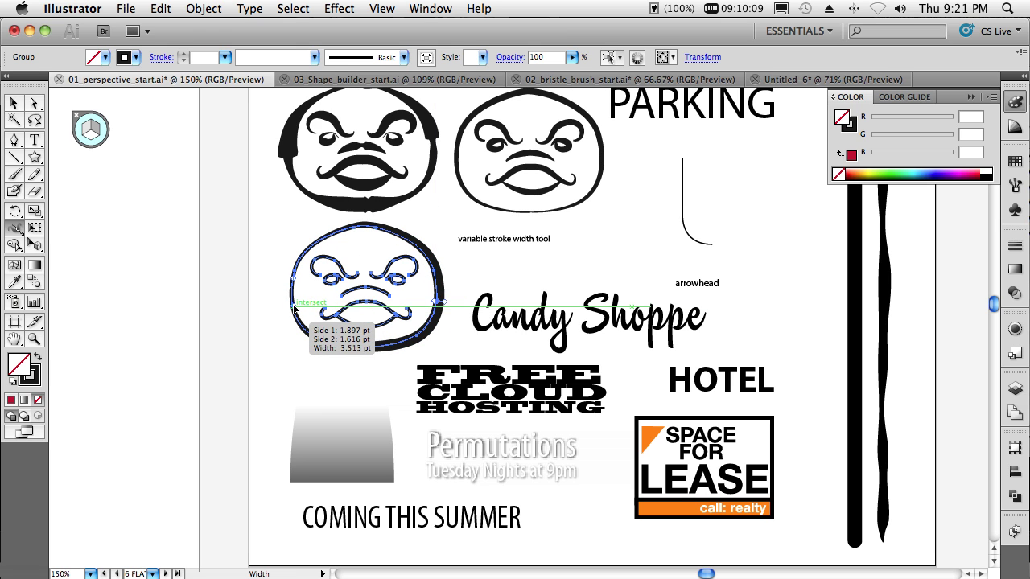
{"action": "left_click_drag", "start_coordinate": [292, 308], "coordinate": [288, 316]}
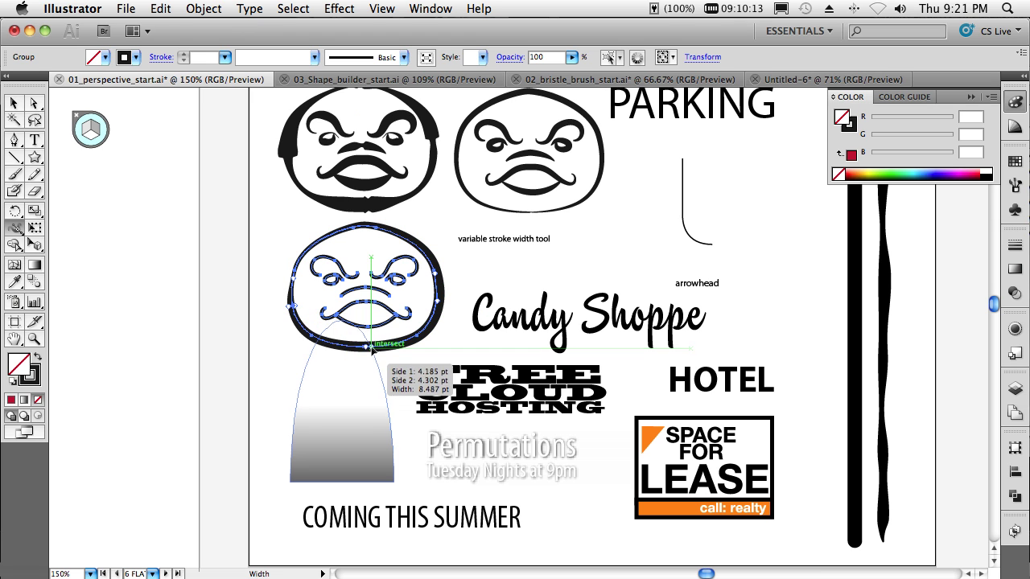
{"action": "mouse_move", "coordinate": [365, 349]}
{"action": "left_mouse_down"}
{"action": "mouse_move", "coordinate": [358, 323]}
{"action": "mouse_move", "coordinate": [378, 294]}
{"action": "left_mouse_up"}
Try thicker mustache strokes, undo them, and switch to 03_Shape_builder_start.ai.
{"action": "key", "text": "ctrl+z"}
{"action": "key", "text": "ctrl+shift+z"}
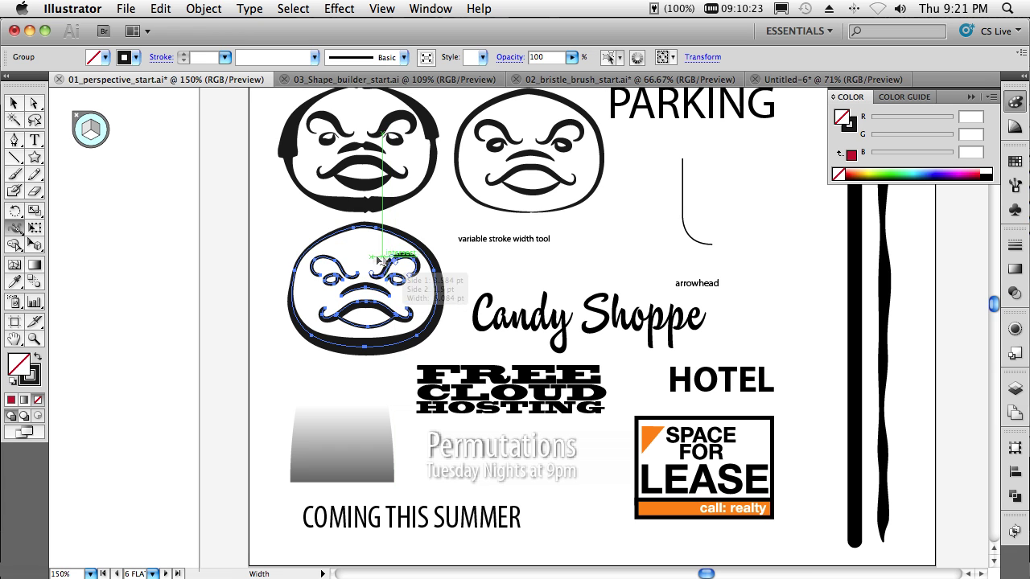
{"action": "key", "text": "ctrl+z"}
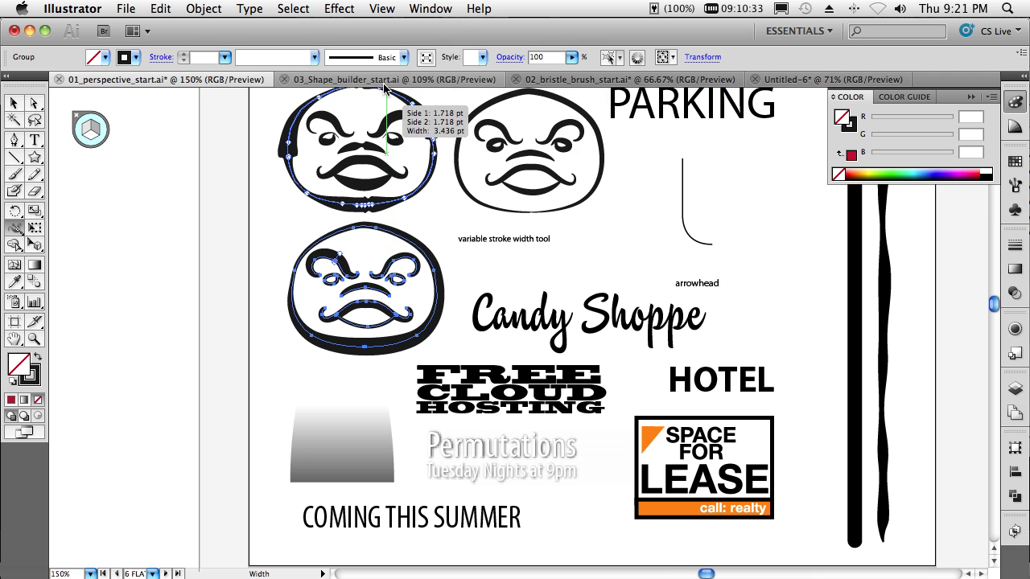
{"action": "key", "text": "super+grave"}
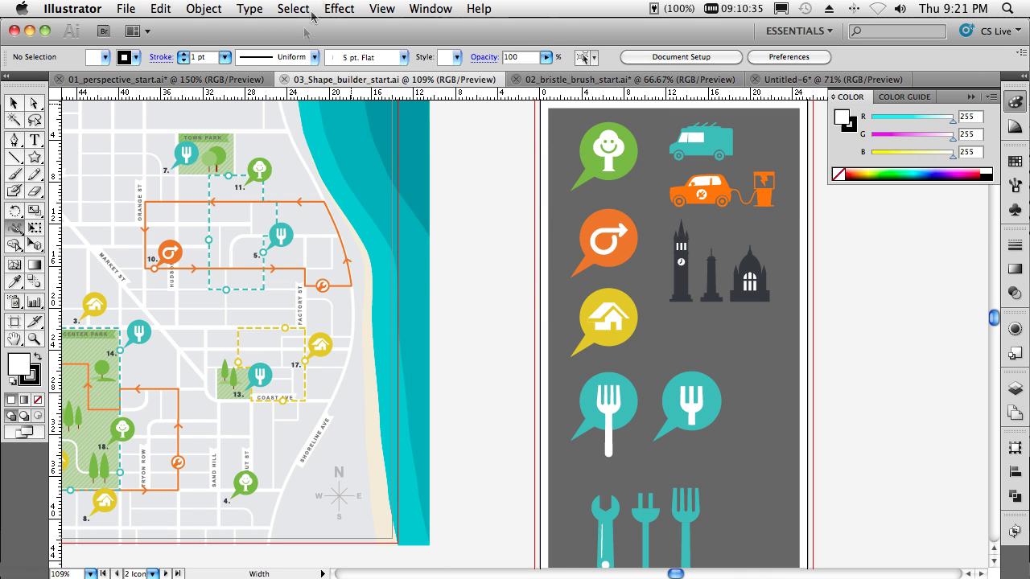
Jump to the saved Icons view and select the teal wrench group.
{"action": "left_click", "coordinate": [380, 9]}
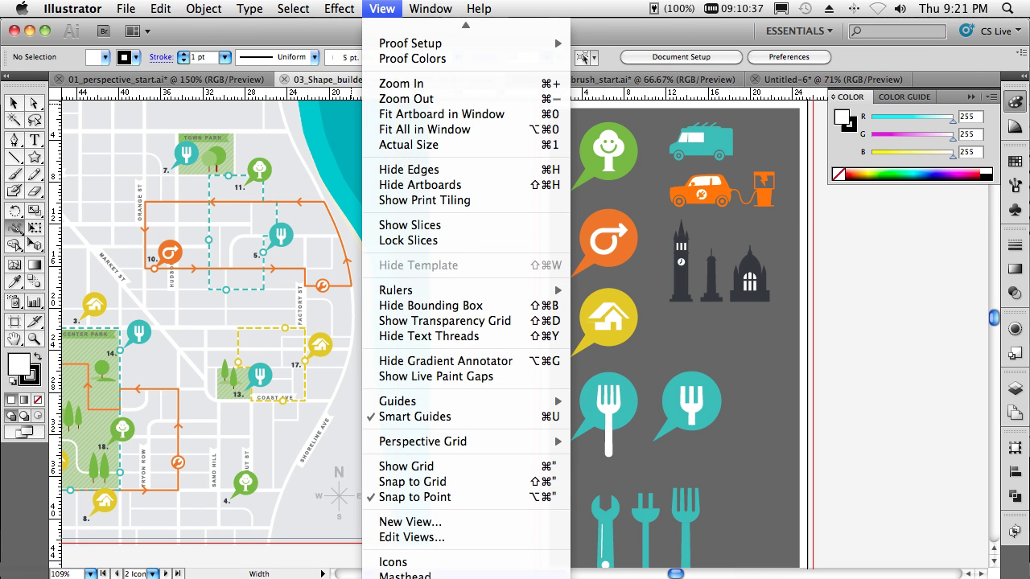
{"action": "left_click", "coordinate": [461, 562]}
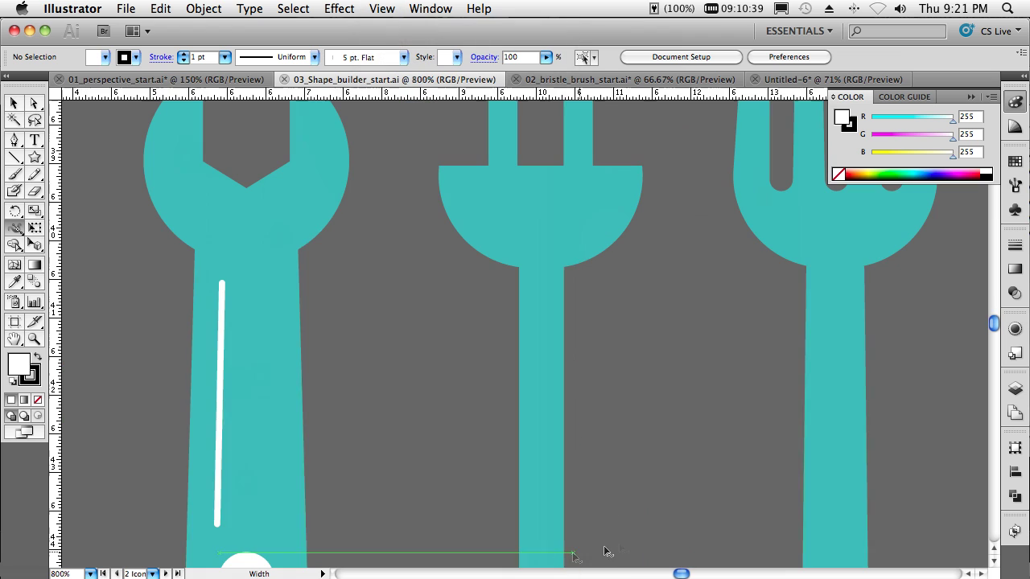
{"action": "scroll", "coordinate": [560, 302], "scroll_direction": "up", "scroll_amount": 3}
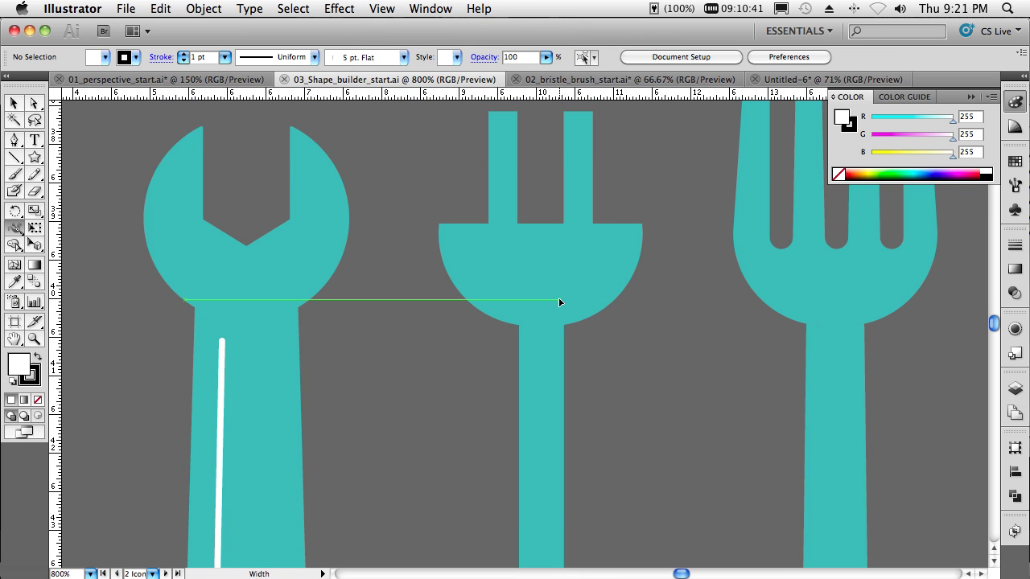
{"action": "left_click", "coordinate": [14, 104]}
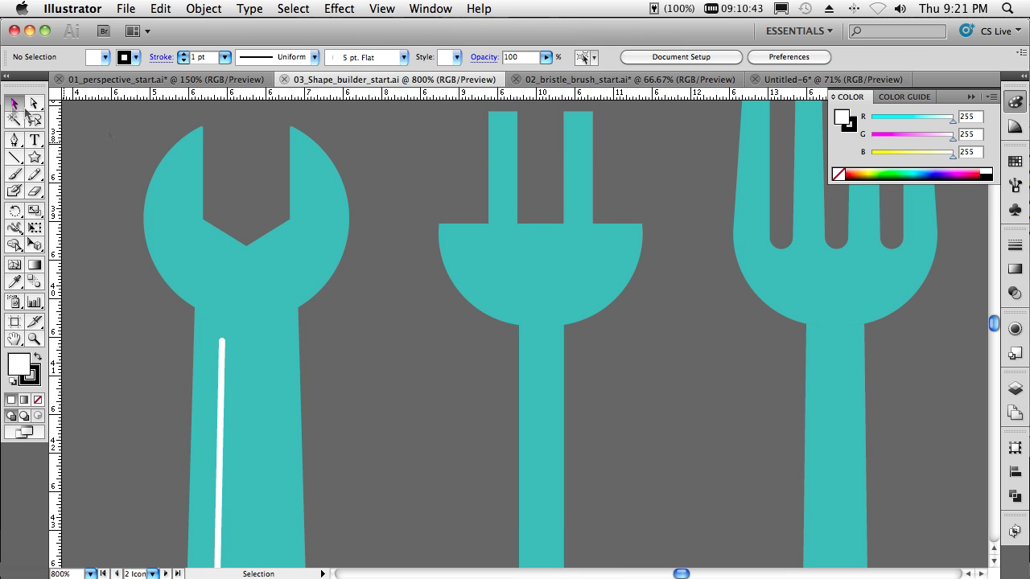
{"action": "left_click", "coordinate": [234, 252]}
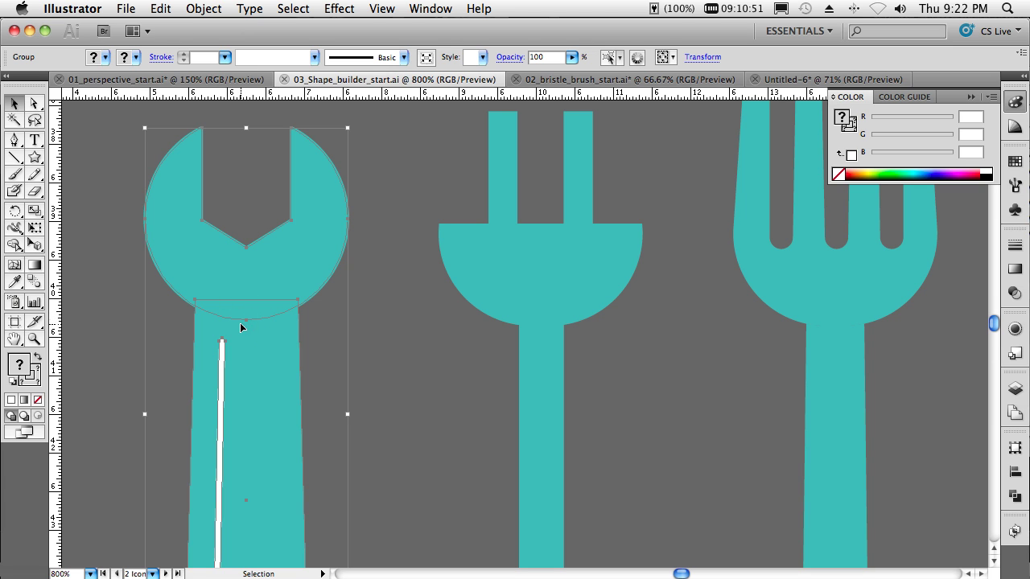
With Shape Builder, merge the wrench head and handle, then the plug's prongs, body and cord.
{"action": "left_click", "coordinate": [15, 246]}
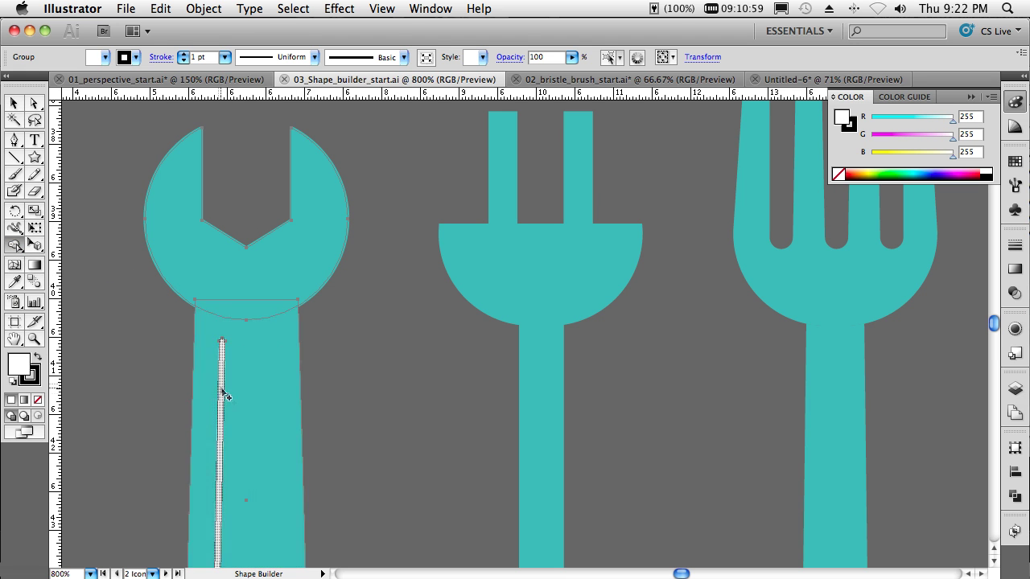
{"action": "left_click_drag", "start_coordinate": [184, 254], "coordinate": [278, 360]}
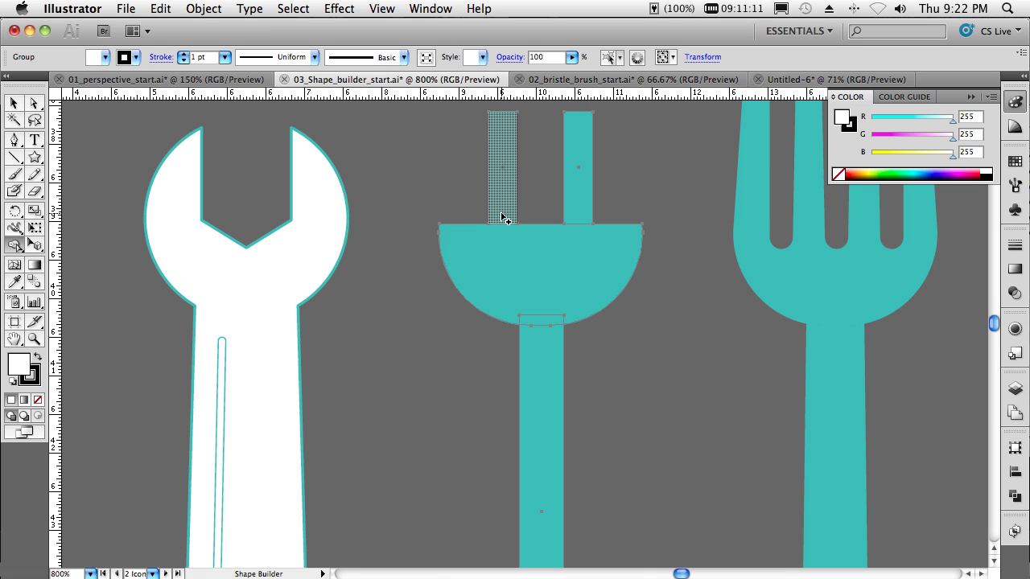
{"action": "left_click_drag", "start_coordinate": [503, 218], "coordinate": [584, 354]}
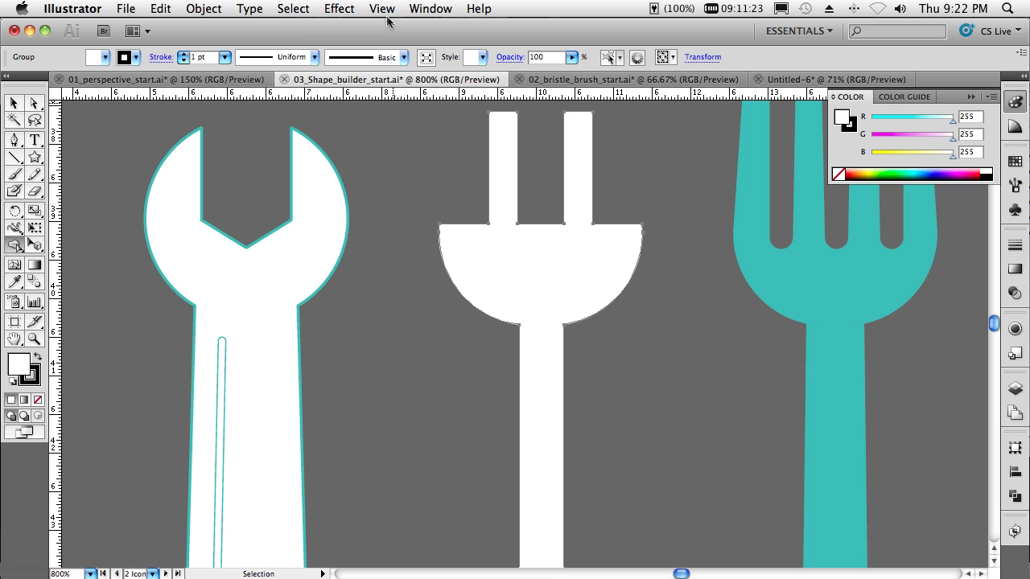
Return to 01_perspective_start.ai and jump to the saved Coffee Cup view.
{"action": "left_click", "coordinate": [241, 80]}
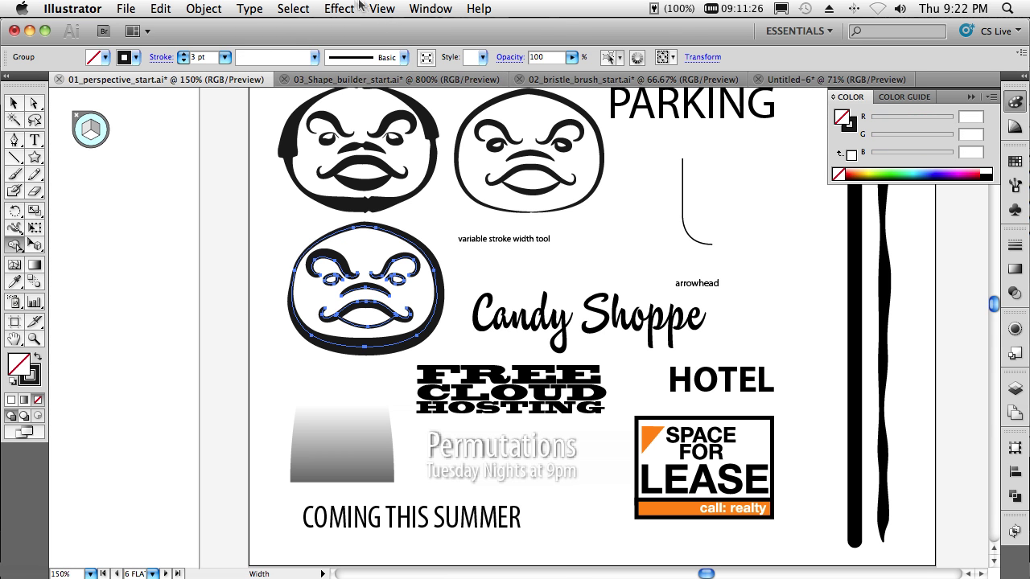
{"action": "left_click", "coordinate": [380, 8]}
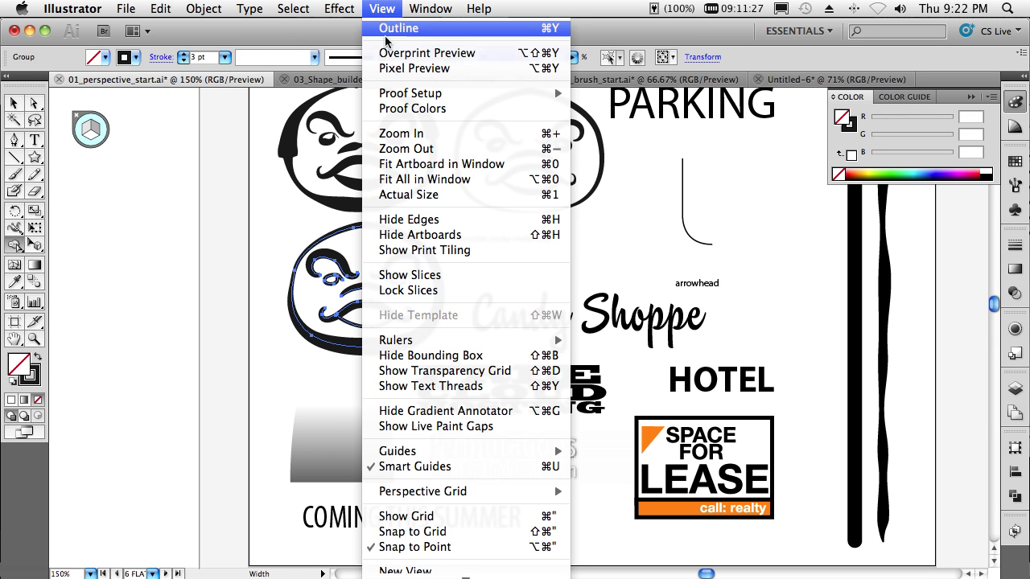
{"action": "scroll", "coordinate": [466, 322], "scroll_direction": "down", "scroll_amount": 5}
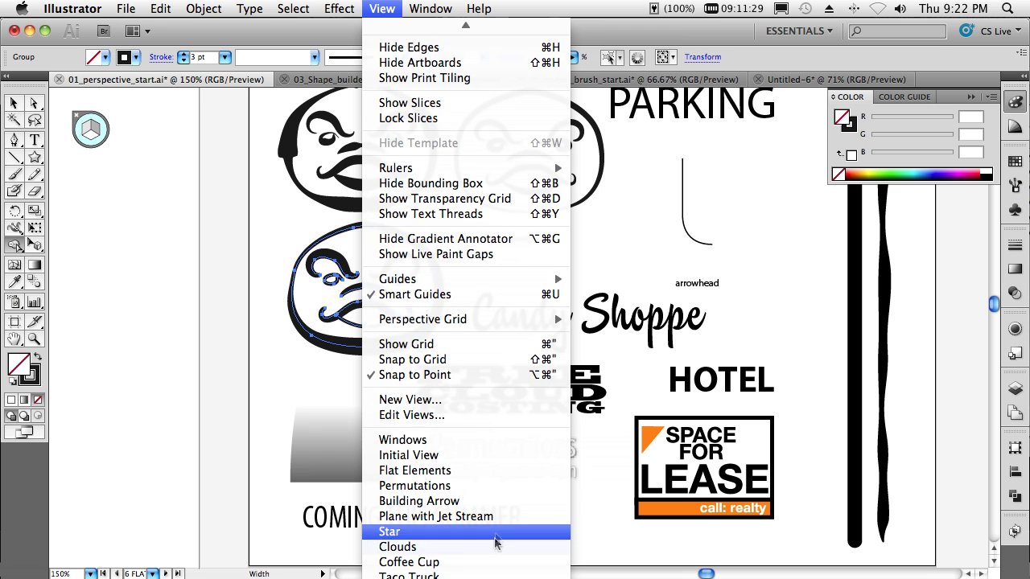
{"action": "left_click", "coordinate": [508, 562]}
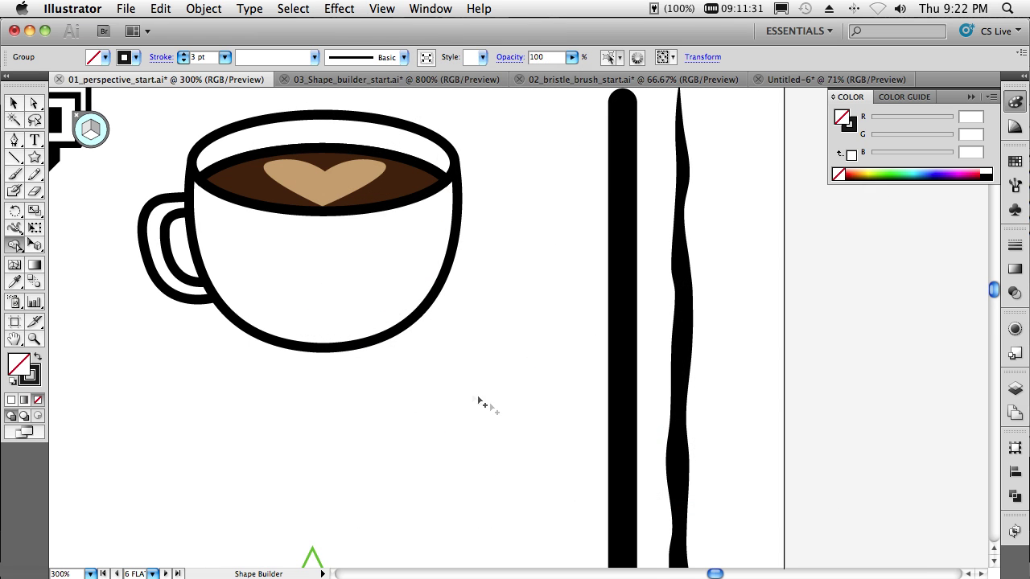
Select the cup's outline path with Direct Selection, turn on Draw Inside, and choose the Blob Brush.
{"action": "left_click", "coordinate": [15, 244]}
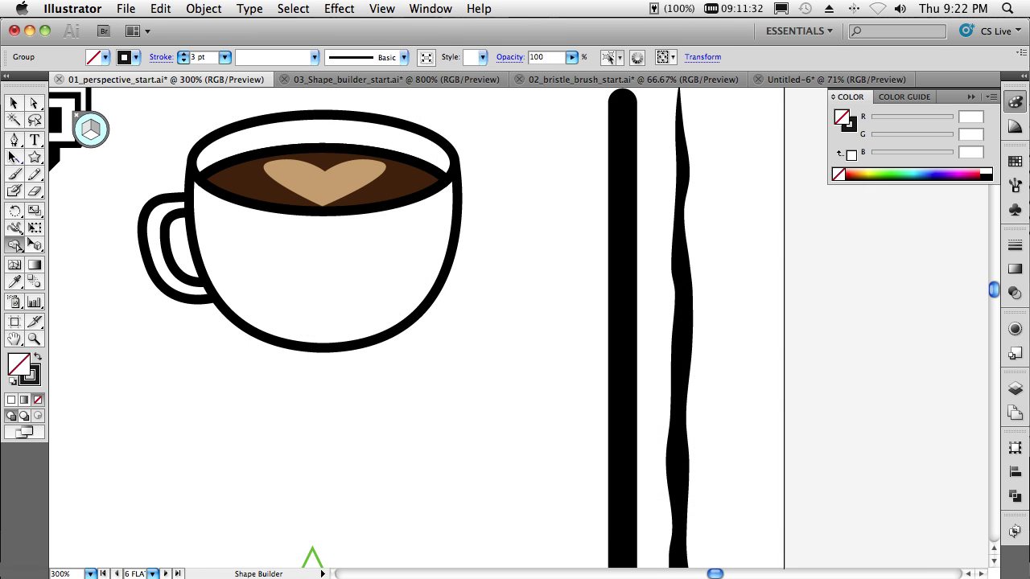
{"action": "left_click", "coordinate": [34, 104]}
{"action": "left_click", "coordinate": [201, 269]}
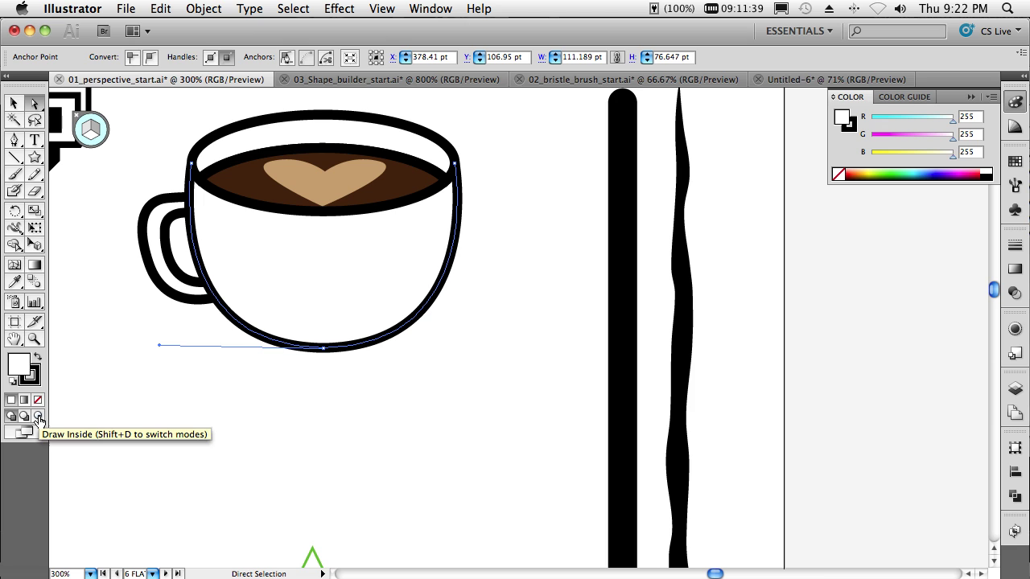
{"action": "left_click", "coordinate": [38, 417]}
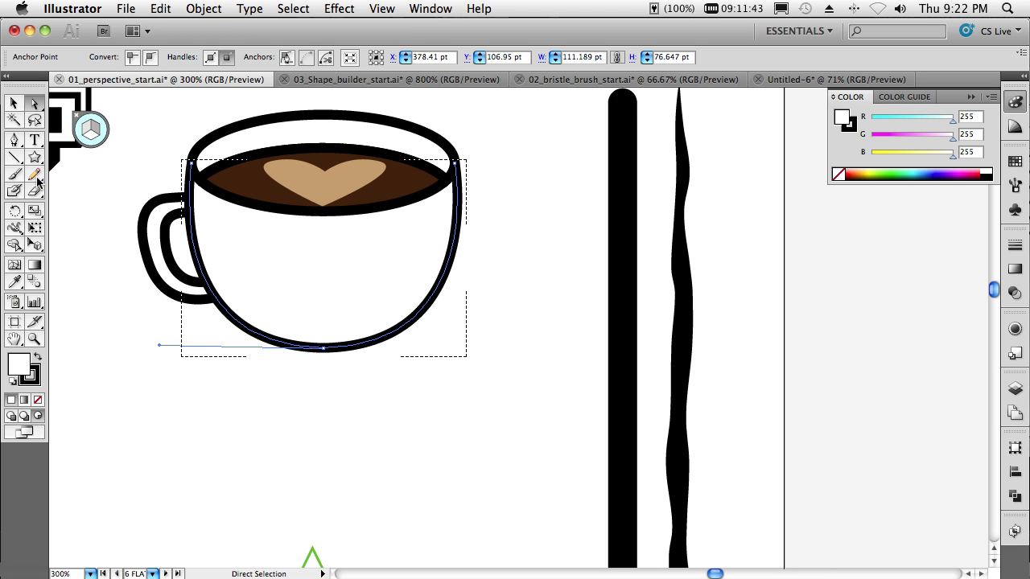
{"action": "left_click", "coordinate": [14, 191]}
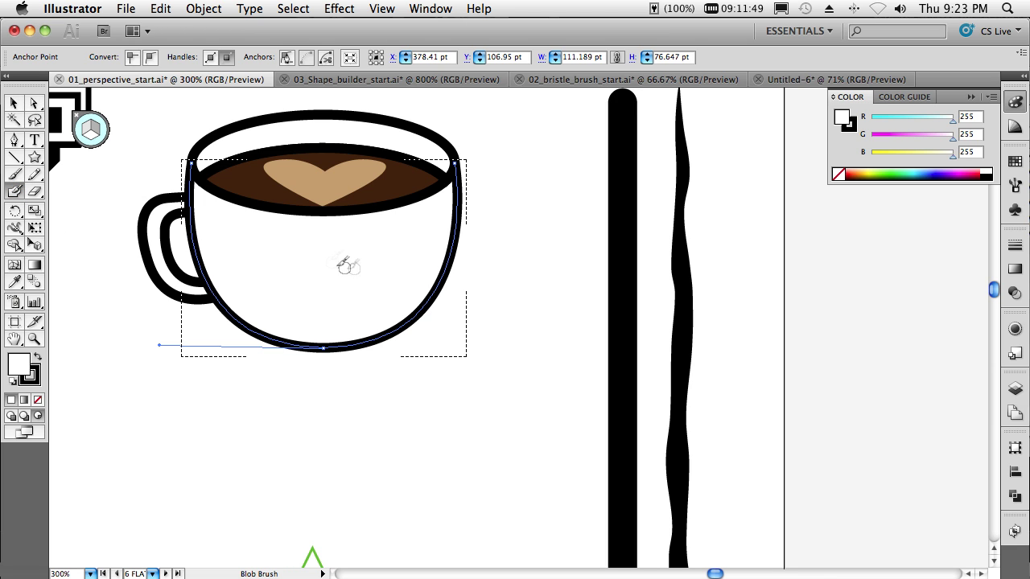
Try a few blob-brush dots and strokes on the cup, then undo them.
{"action": "left_click", "coordinate": [316, 239]}
{"action": "left_click_drag", "start_coordinate": [359, 239], "coordinate": [358, 245]}
{"action": "mouse_move", "coordinate": [400, 277]}
{"action": "left_mouse_down"}
{"action": "mouse_move", "coordinate": [430, 211]}
{"action": "mouse_move", "coordinate": [346, 161]}
{"action": "mouse_move", "coordinate": [275, 177]}
{"action": "mouse_move", "coordinate": [234, 126]}
{"action": "mouse_move", "coordinate": [150, 172]}
{"action": "mouse_move", "coordinate": [196, 235]}
{"action": "mouse_move", "coordinate": [238, 346]}
{"action": "mouse_move", "coordinate": [313, 321]}
{"action": "mouse_move", "coordinate": [315, 271]}
{"action": "mouse_move", "coordinate": [282, 235]}
{"action": "mouse_move", "coordinate": [342, 245]}
{"action": "mouse_move", "coordinate": [350, 299]}
{"action": "mouse_move", "coordinate": [394, 318]}
{"action": "mouse_move", "coordinate": [436, 302]}
{"action": "mouse_move", "coordinate": [447, 217]}
{"action": "mouse_move", "coordinate": [396, 221]}
{"action": "mouse_move", "coordinate": [370, 202]}
{"action": "left_mouse_up"}
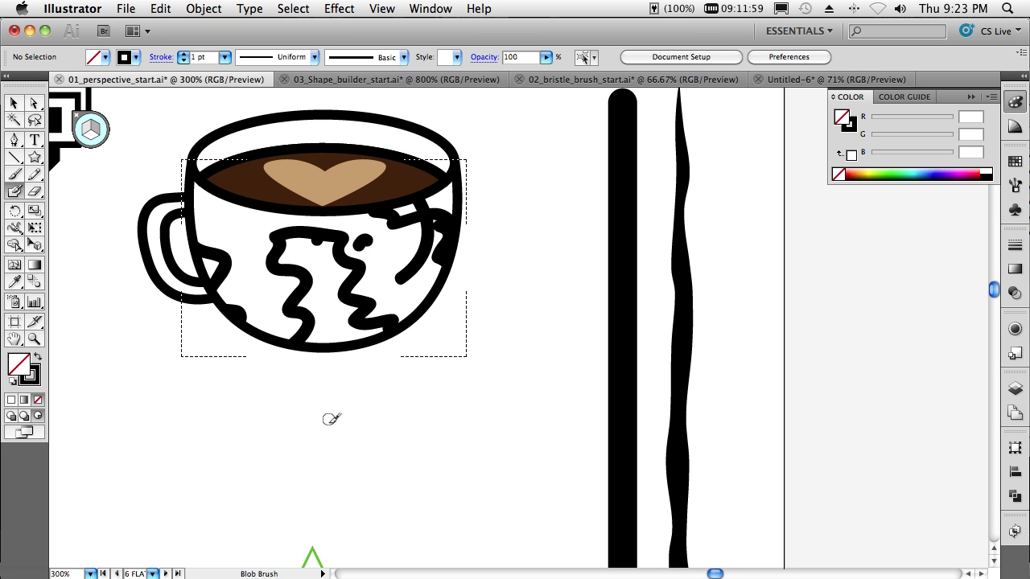
{"action": "mouse_move", "coordinate": [263, 243]}
{"action": "left_mouse_down"}
{"action": "mouse_move", "coordinate": [236, 221]}
{"action": "mouse_move", "coordinate": [230, 178]}
{"action": "mouse_move", "coordinate": [231, 232]}
{"action": "mouse_move", "coordinate": [289, 396]}
{"action": "mouse_move", "coordinate": [385, 394]}
{"action": "mouse_move", "coordinate": [423, 330]}
{"action": "mouse_move", "coordinate": [403, 273]}
{"action": "mouse_move", "coordinate": [430, 221]}
{"action": "left_mouse_up"}
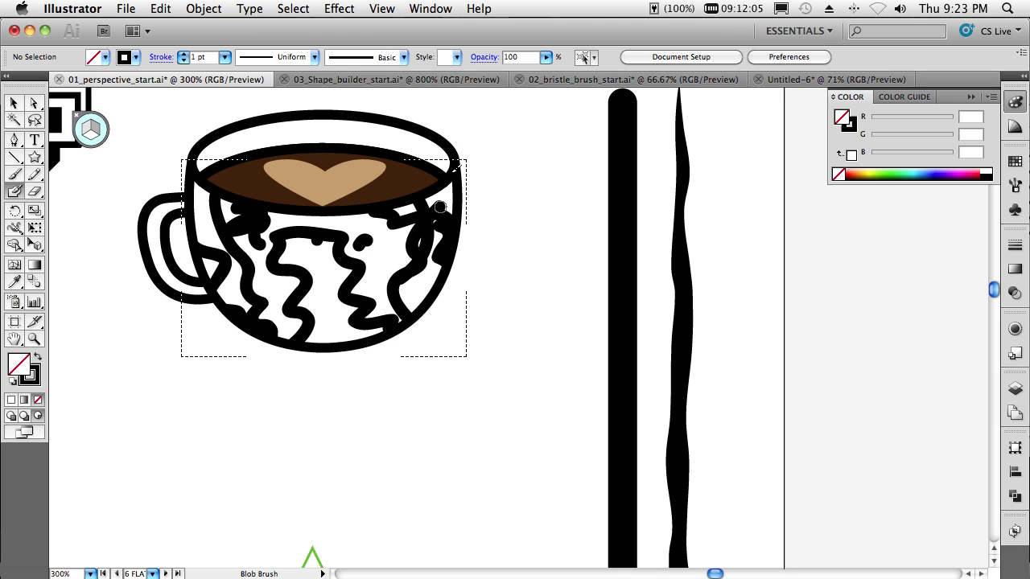
{"action": "key", "text": "super+z"}
{"action": "key", "text": "super+z"}
{"action": "key", "text": "super+z"}
{"action": "key", "text": "super+z"}
{"action": "key", "text": "super+z"}
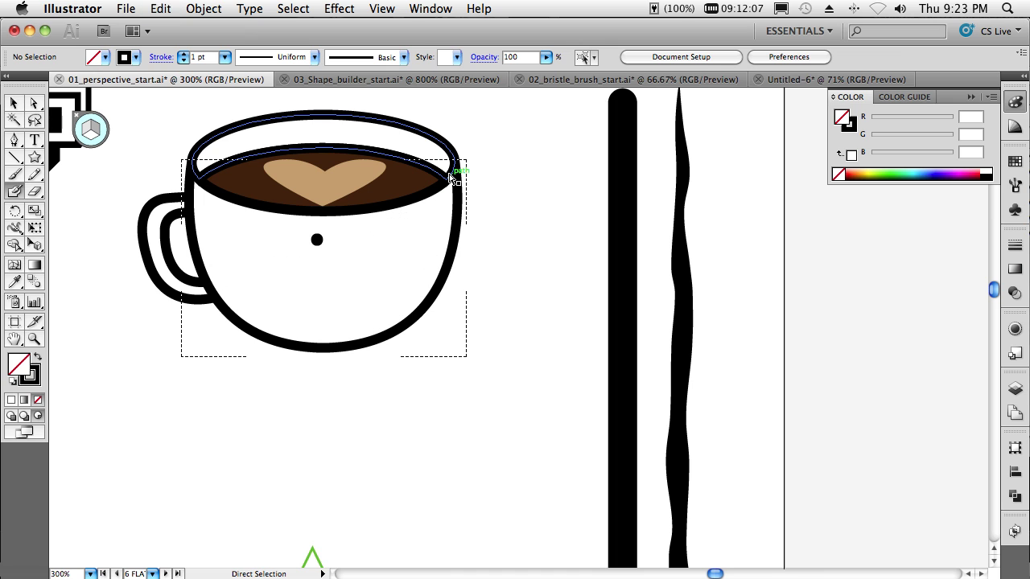
Reselect the cup path and paint wavy black squiggles clipped inside its body.
{"action": "left_click", "coordinate": [452, 178]}
{"action": "key", "text": "shift+b"}
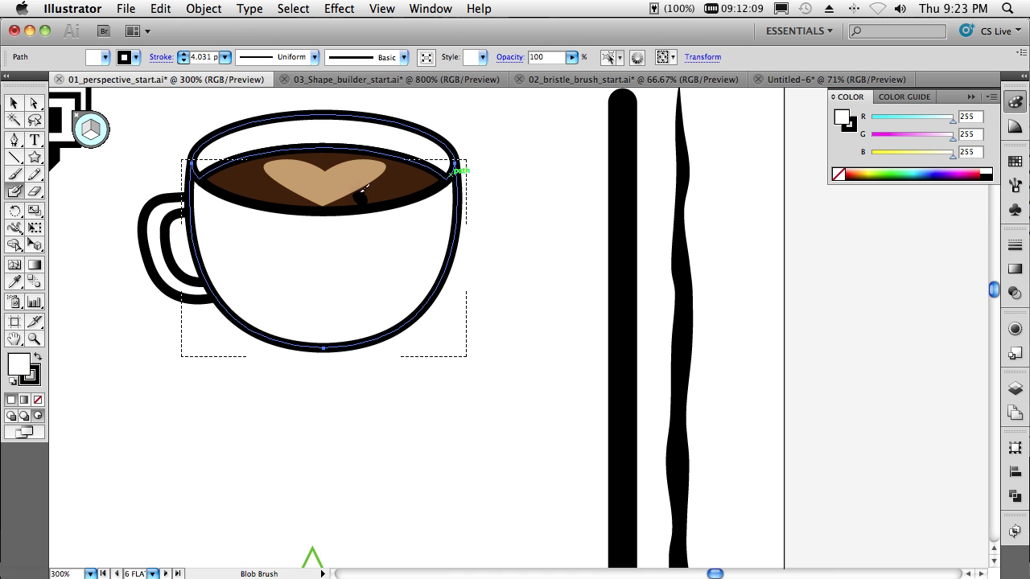
{"action": "mouse_move", "coordinate": [357, 189]}
{"action": "left_mouse_down"}
{"action": "mouse_move", "coordinate": [206, 205]}
{"action": "mouse_move", "coordinate": [306, 239]}
{"action": "mouse_move", "coordinate": [305, 265]}
{"action": "mouse_move", "coordinate": [364, 302]}
{"action": "mouse_move", "coordinate": [379, 367]}
{"action": "mouse_move", "coordinate": [333, 421]}
{"action": "left_mouse_up"}
{"action": "mouse_move", "coordinate": [293, 245]}
{"action": "left_mouse_down"}
{"action": "mouse_move", "coordinate": [225, 249]}
{"action": "mouse_move", "coordinate": [276, 361]}
{"action": "mouse_move", "coordinate": [283, 414]}
{"action": "left_mouse_up"}
{"action": "mouse_move", "coordinate": [410, 236]}
{"action": "left_mouse_down"}
{"action": "mouse_move", "coordinate": [426, 289]}
{"action": "mouse_move", "coordinate": [454, 342]}
{"action": "left_mouse_up"}
{"action": "mouse_move", "coordinate": [378, 237]}
{"action": "left_mouse_down"}
{"action": "mouse_move", "coordinate": [422, 193]}
{"action": "mouse_move", "coordinate": [444, 231]}
{"action": "mouse_move", "coordinate": [524, 289]}
{"action": "left_mouse_up"}
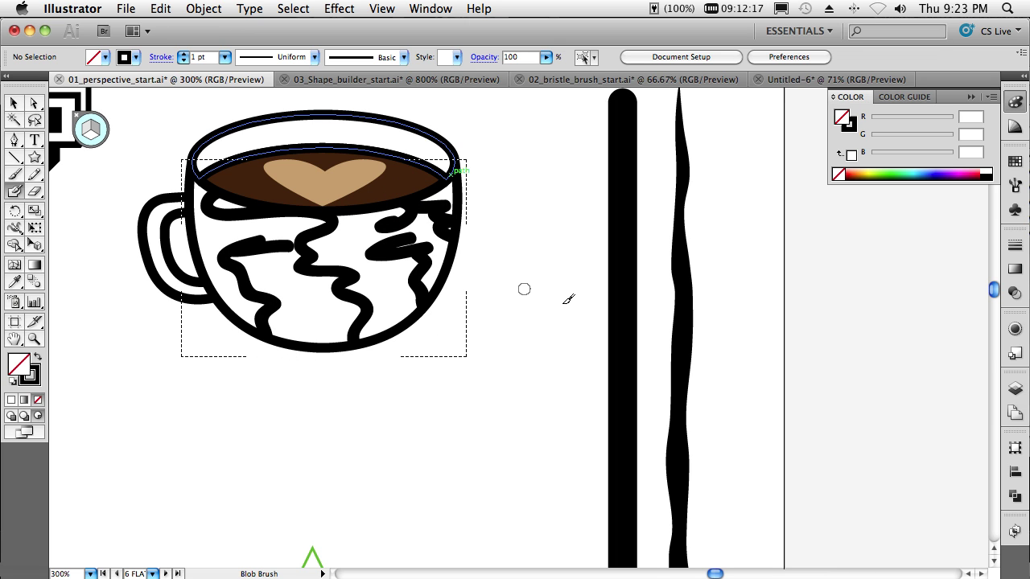
Jump to the saved Taco Truck view.
{"action": "left_click", "coordinate": [381, 8]}
{"action": "scroll", "coordinate": [554, 444], "scroll_direction": "down", "scroll_amount": 3}
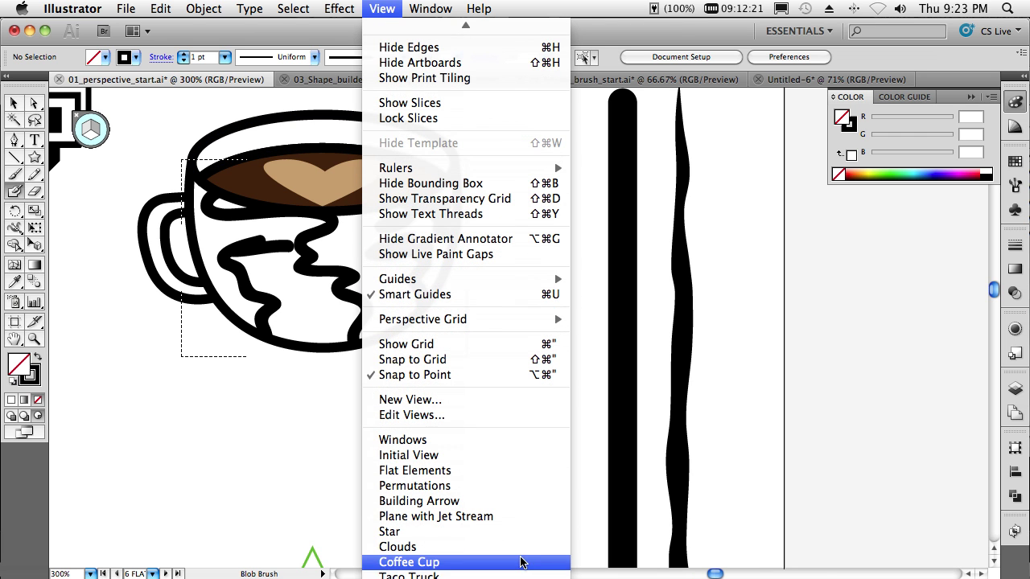
{"action": "left_click", "coordinate": [511, 574]}
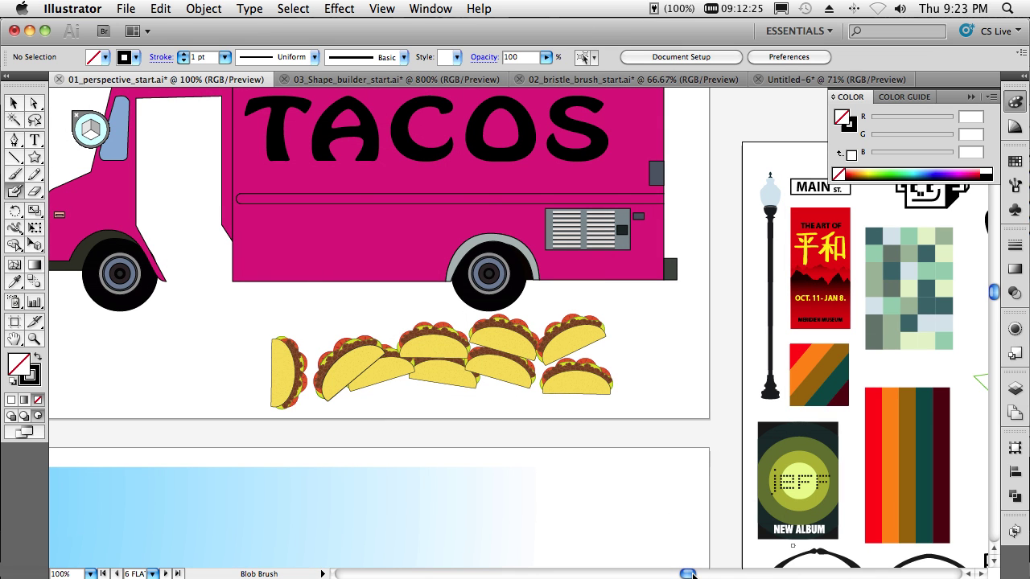
{"action": "left_click", "coordinate": [994, 553]}
Replace the A in TACOS with D to show it's live text, undo, then select the TACOS object.
{"action": "left_click", "coordinate": [34, 142]}
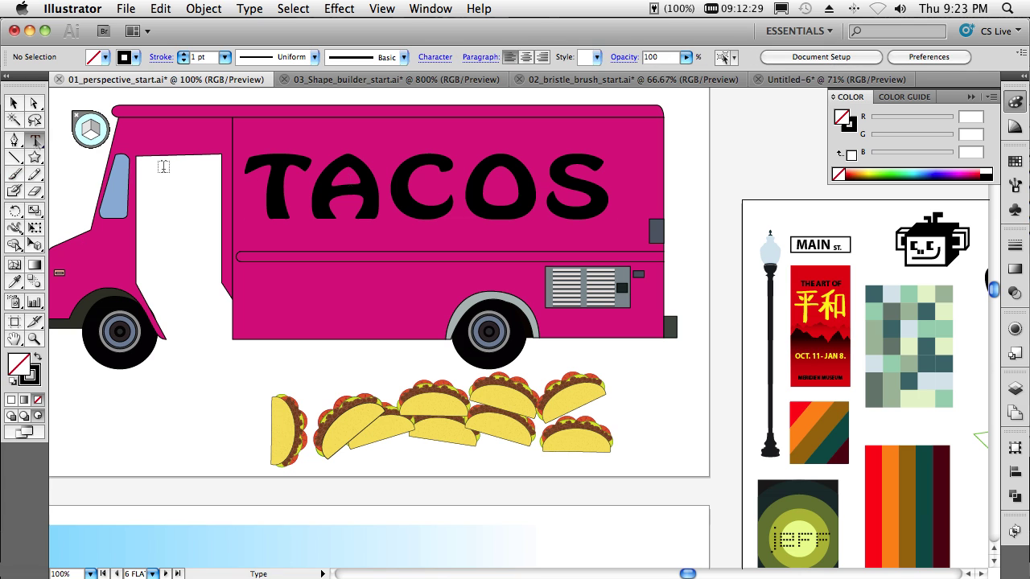
{"action": "left_click_drag", "start_coordinate": [310, 182], "coordinate": [370, 181]}
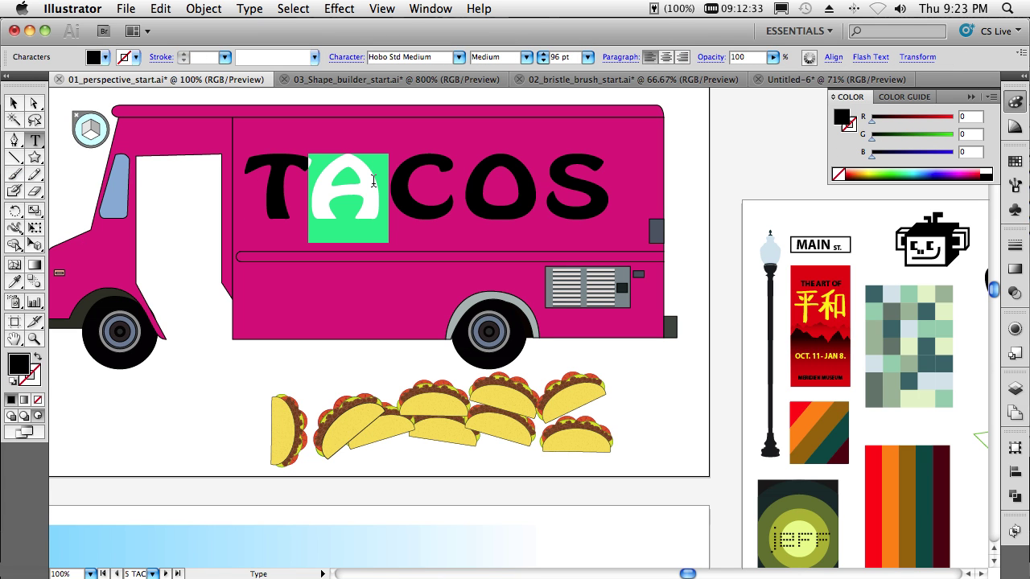
{"action": "type", "text": "D"}
{"action": "key", "text": "super+z"}
{"action": "left_click", "coordinate": [13, 103]}
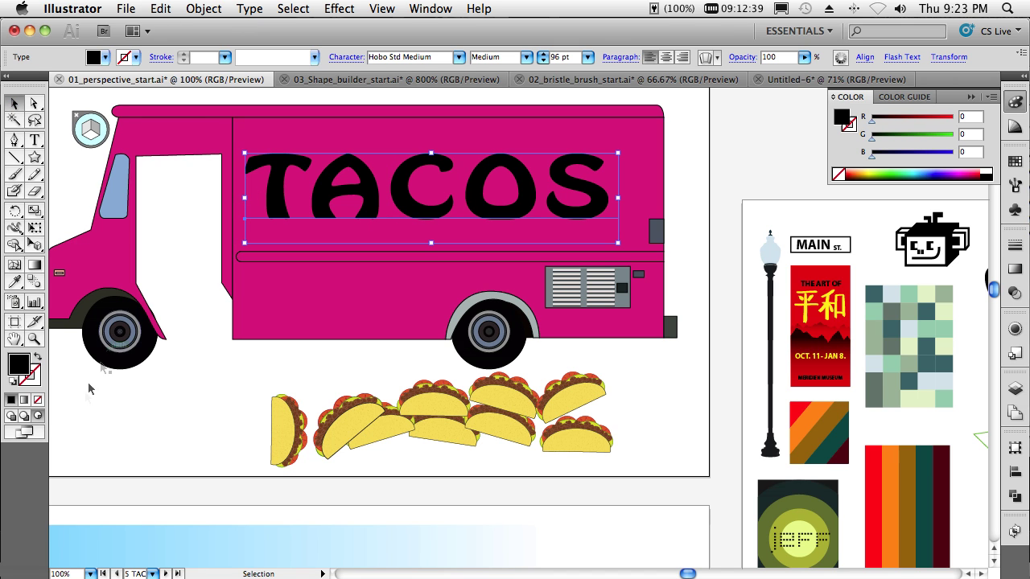
Set Draw Inside on the TACOS text and paste the copied tacos in front inside the letters.
{"action": "left_click", "coordinate": [37, 417]}
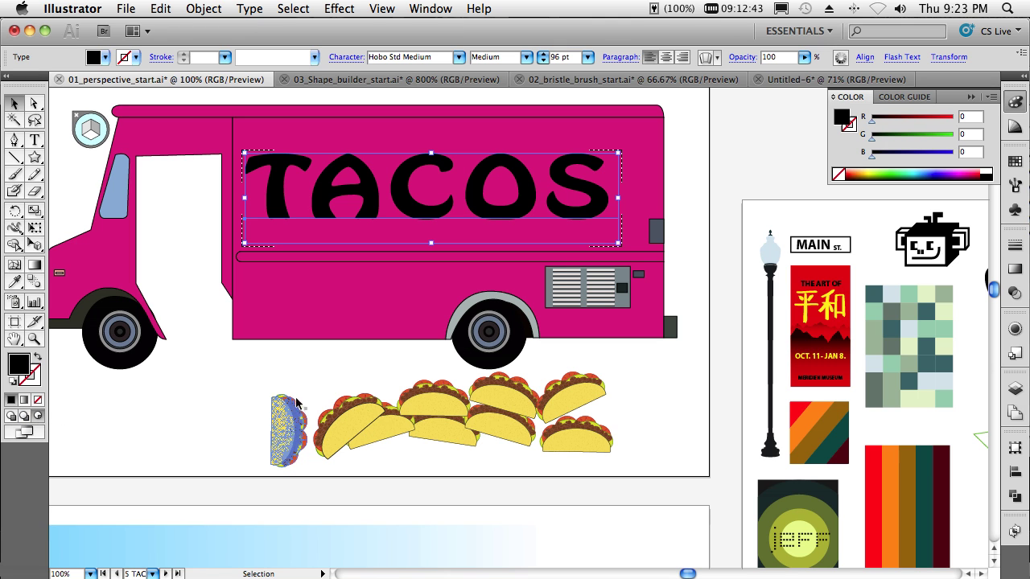
{"action": "left_click", "coordinate": [364, 428]}
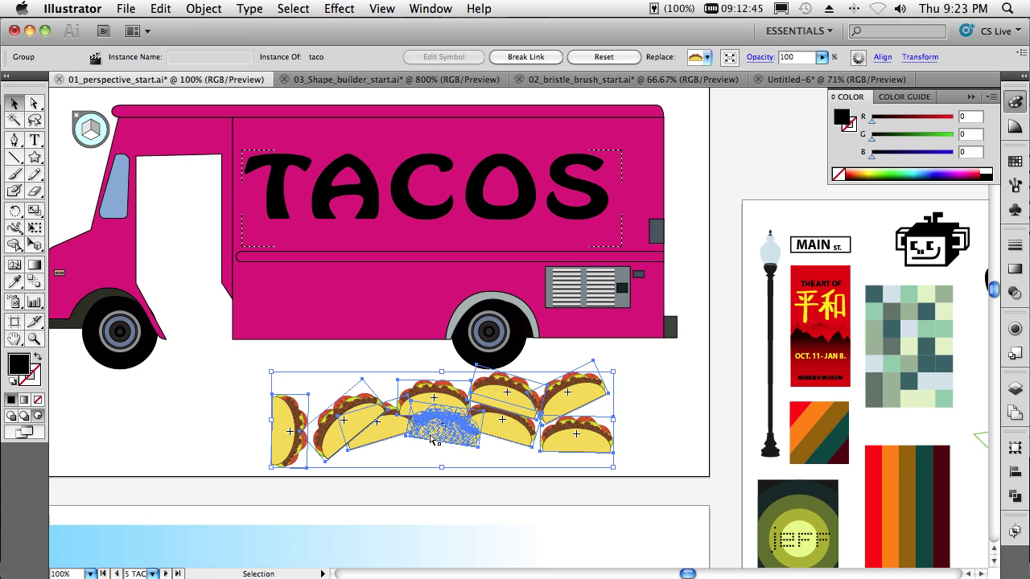
{"action": "left_click", "coordinate": [364, 206]}
{"action": "left_click", "coordinate": [160, 9]}
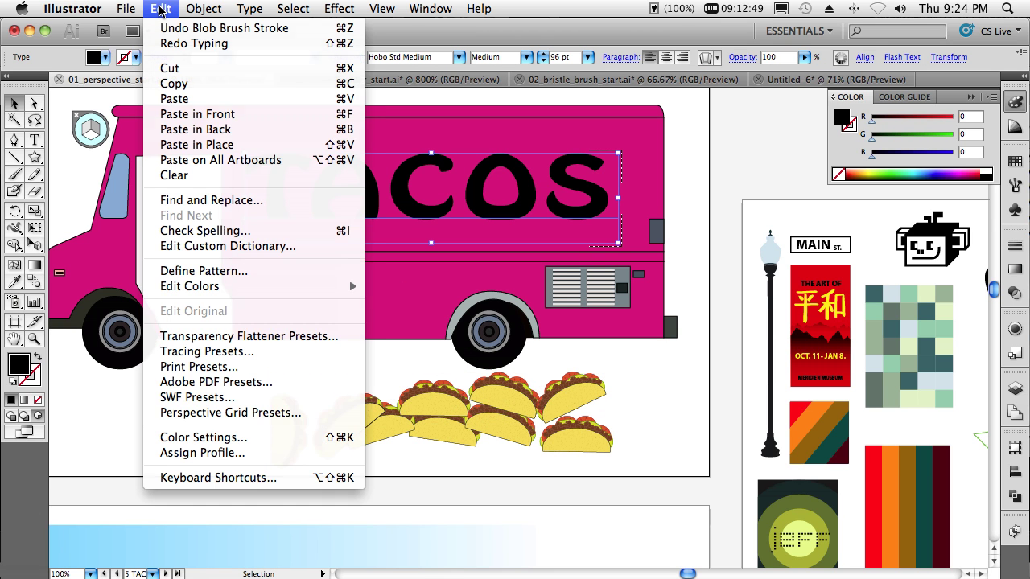
{"action": "left_click", "coordinate": [200, 100]}
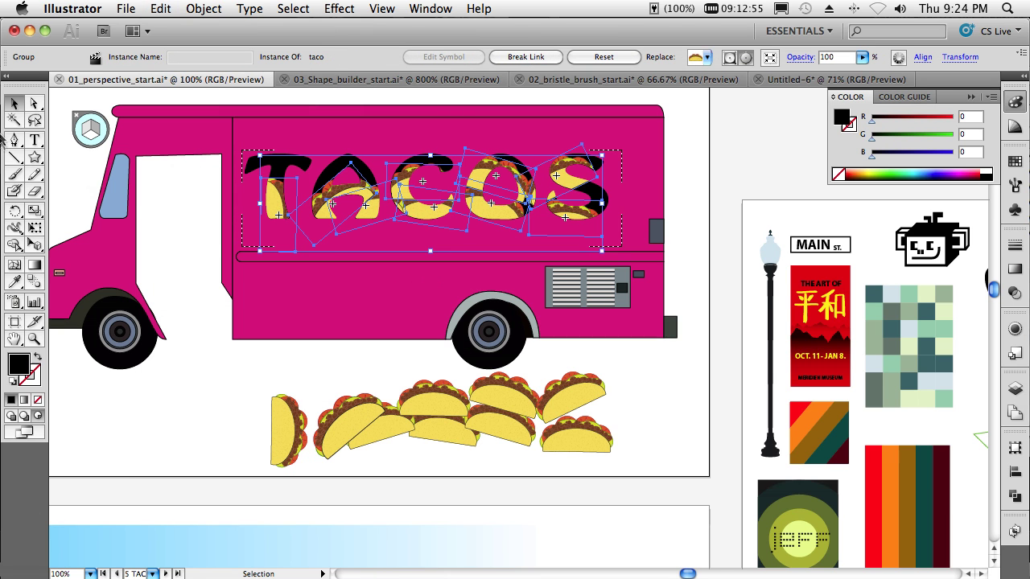
{"action": "left_click", "coordinate": [34, 140]}
{"action": "double_click", "coordinate": [288, 177]}
{"action": "left_click", "coordinate": [302, 179]}
{"action": "left_click_drag", "start_coordinate": [308, 178], "coordinate": [351, 178]}
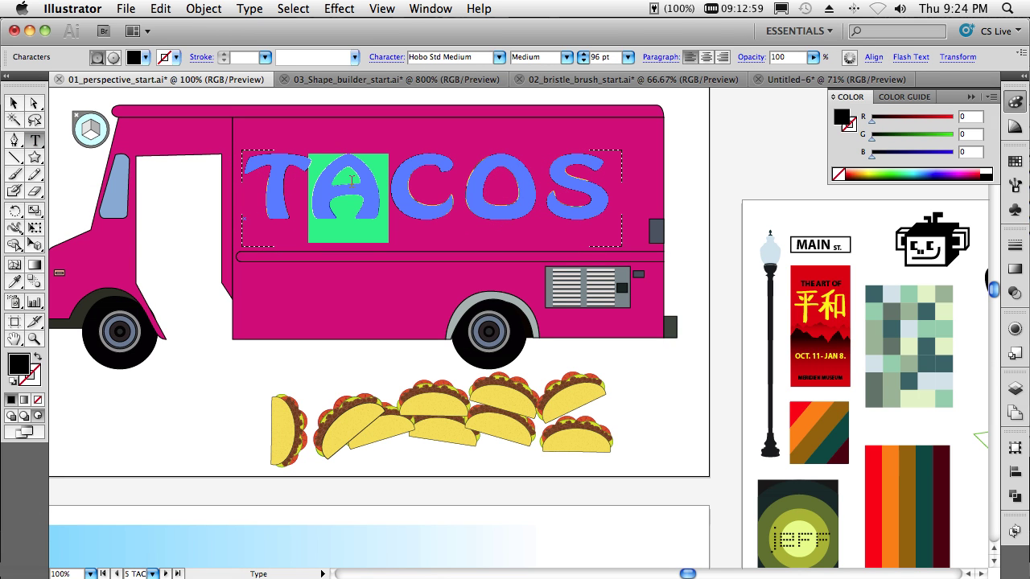
{"action": "type", "text": "C"}
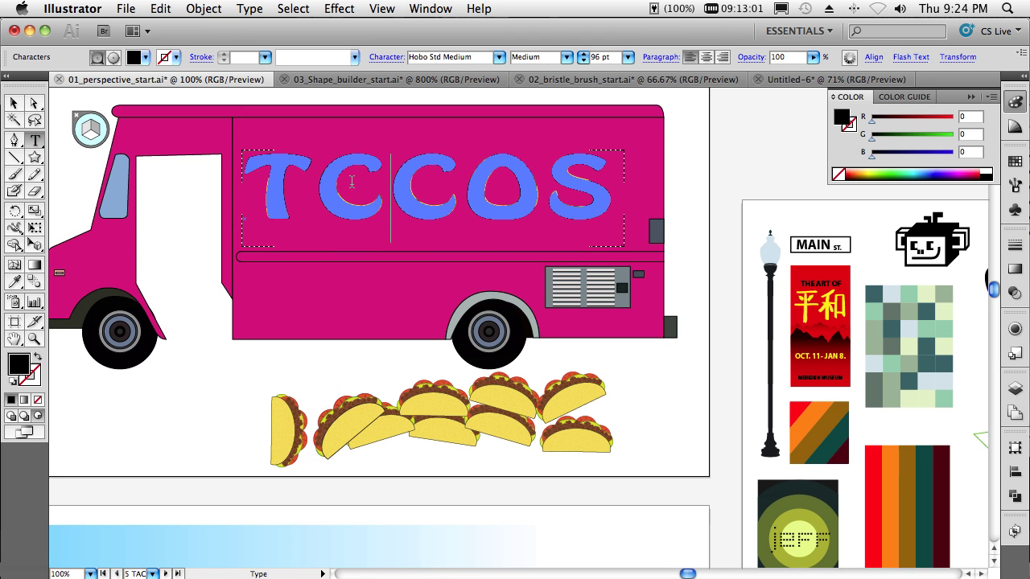
{"action": "left_click", "coordinate": [14, 103]}
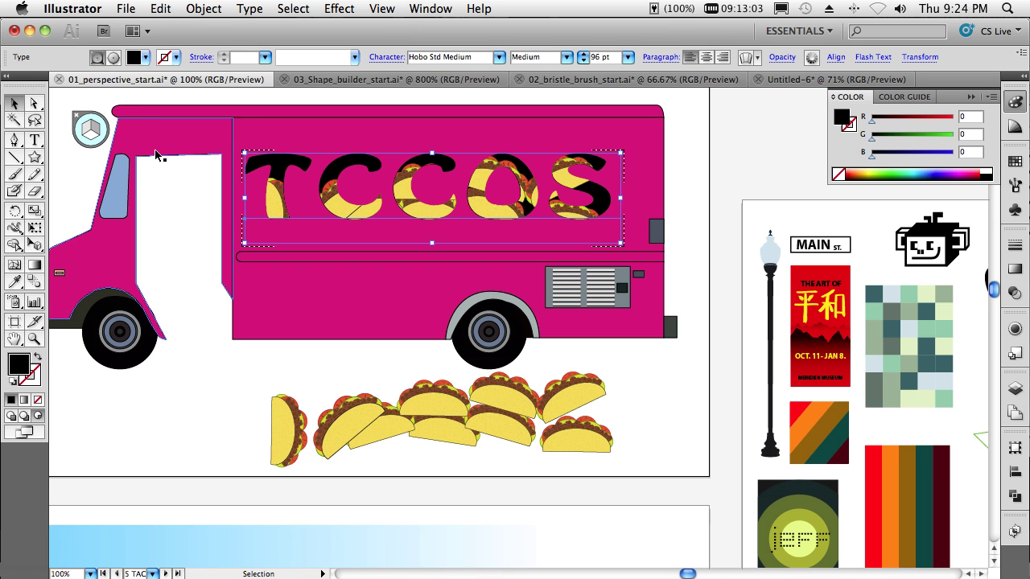
{"action": "key", "text": "super+z"}
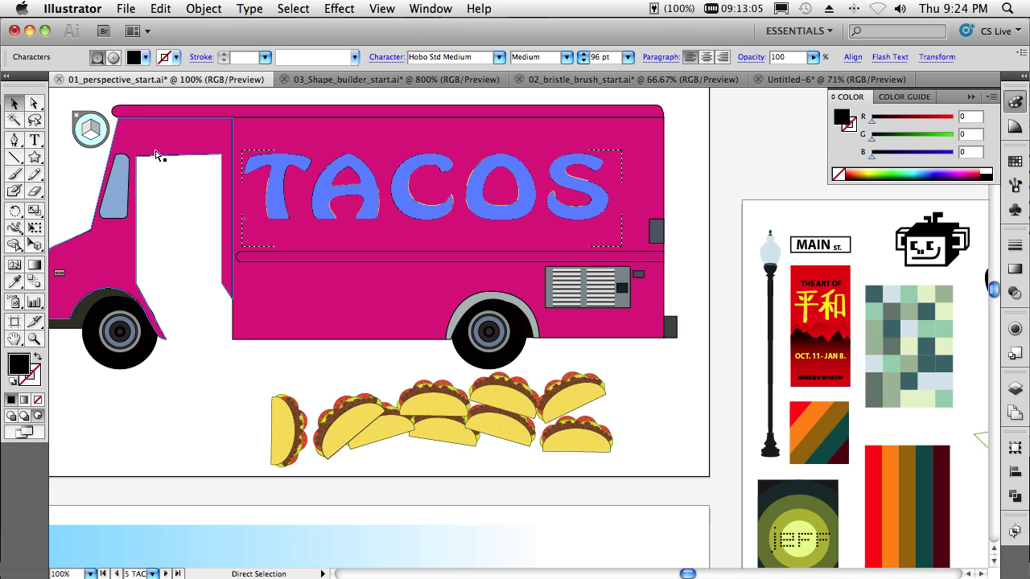
{"action": "key", "text": "super+z"}
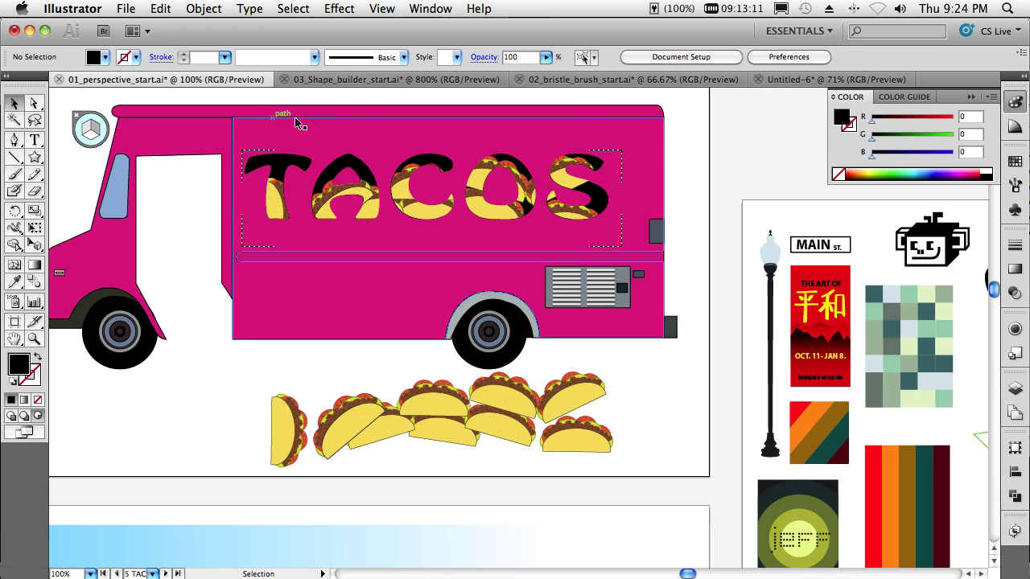
In 02_bristle_brush_start.ai, select the pink dress, check it in Outline view, and set Draw Inside.
{"action": "left_click", "coordinate": [578, 80]}
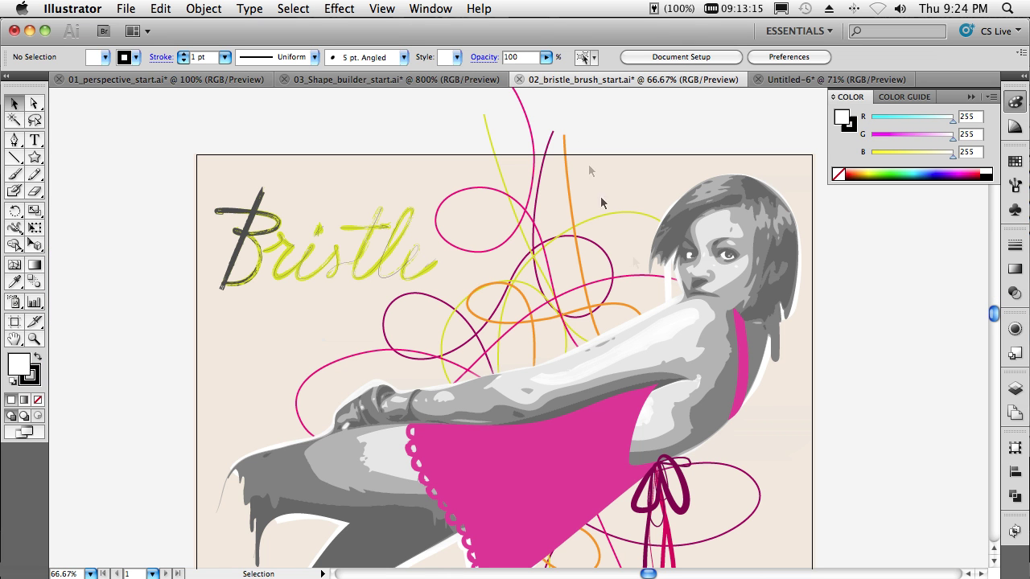
{"action": "scroll", "coordinate": [995, 563], "scroll_direction": "down", "scroll_amount": 5}
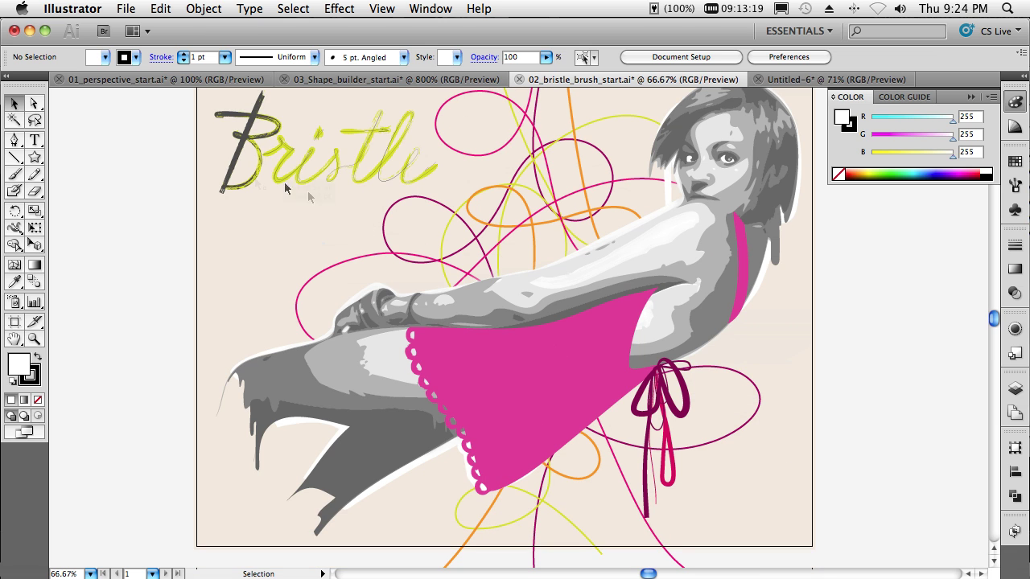
{"action": "left_click", "coordinate": [461, 374]}
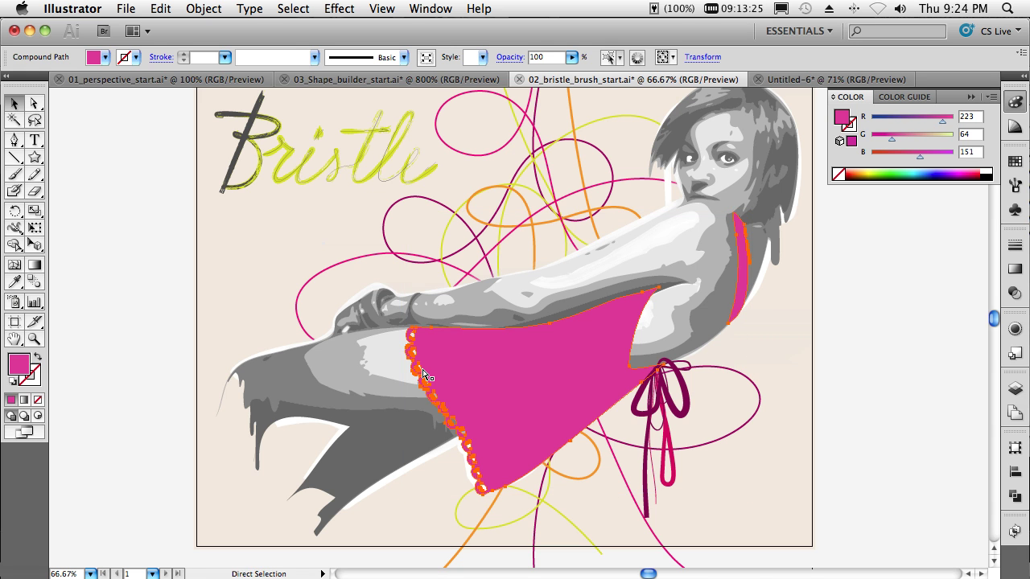
{"action": "key", "text": "super+y"}
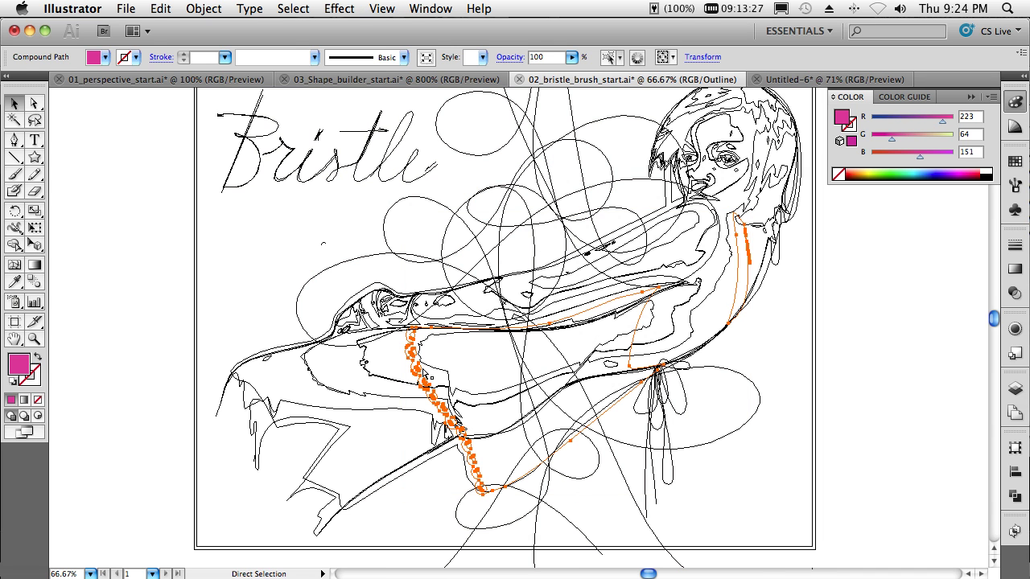
{"action": "key", "text": "super+y"}
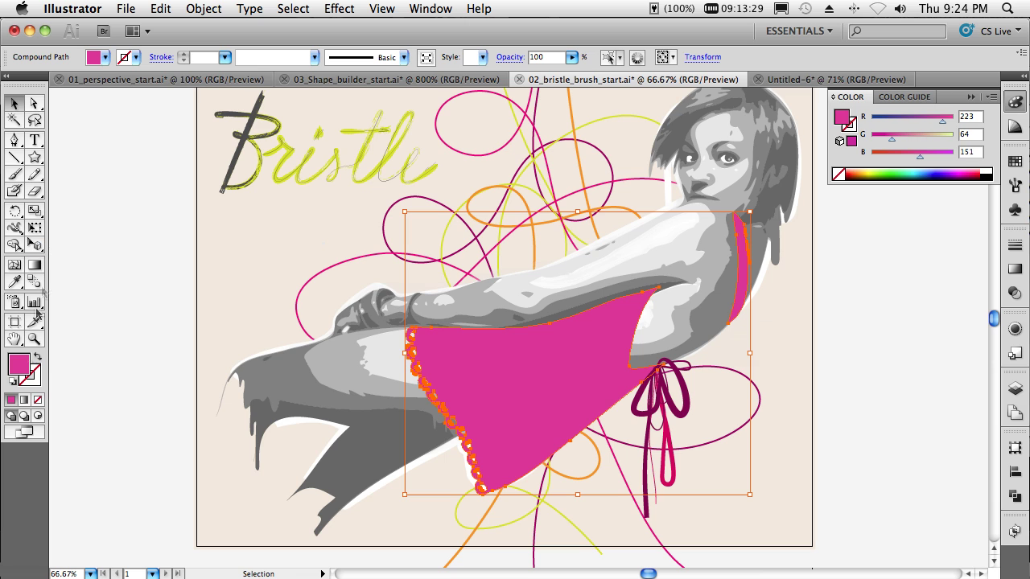
{"action": "left_click", "coordinate": [37, 417]}
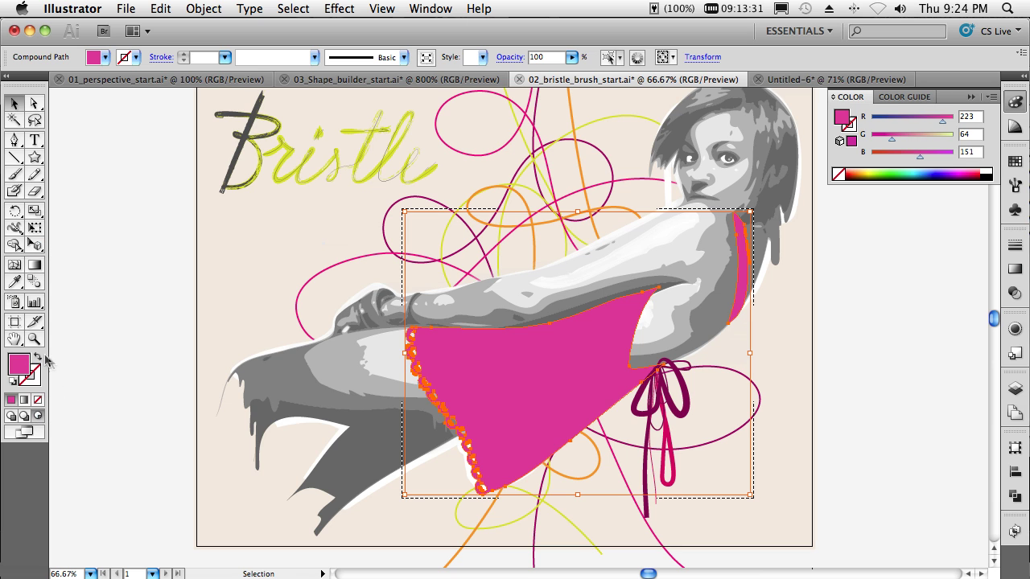
With the Paintbrush, create a new Round Fan bristle brush with a 10 mm size.
{"action": "left_click", "coordinate": [13, 177]}
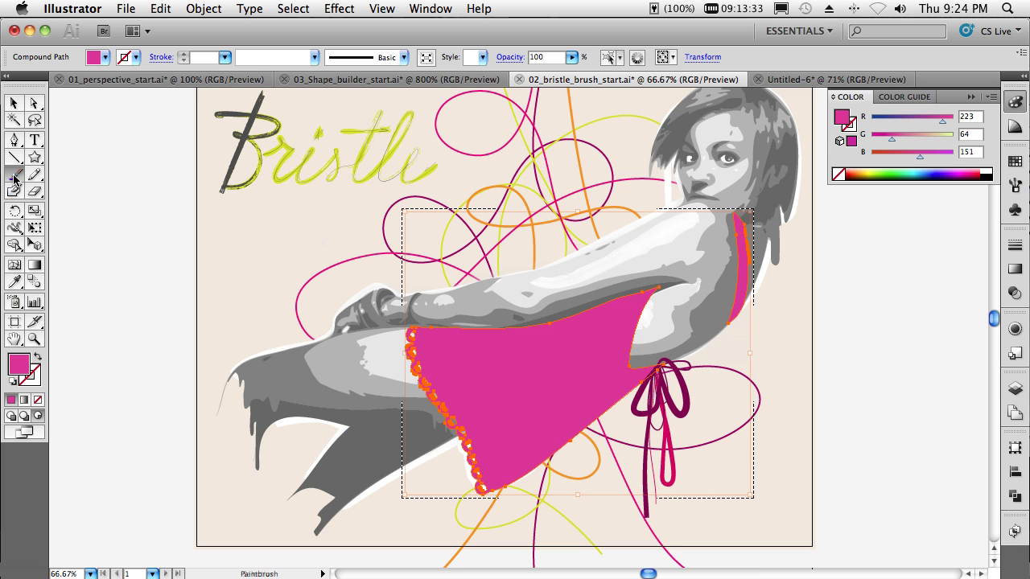
{"action": "left_click", "coordinate": [1015, 185]}
{"action": "left_click", "coordinate": [949, 249]}
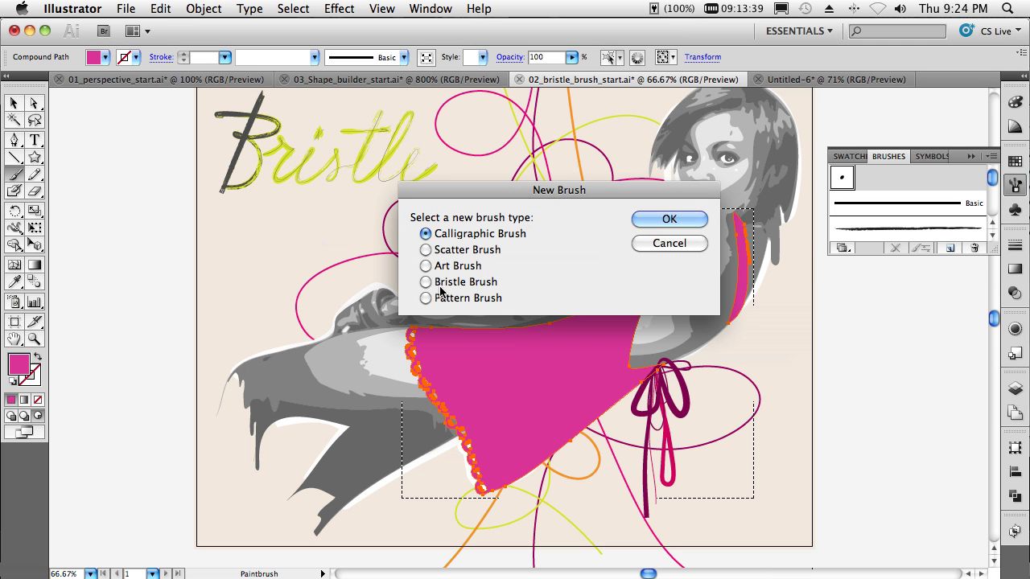
{"action": "left_click", "coordinate": [441, 286]}
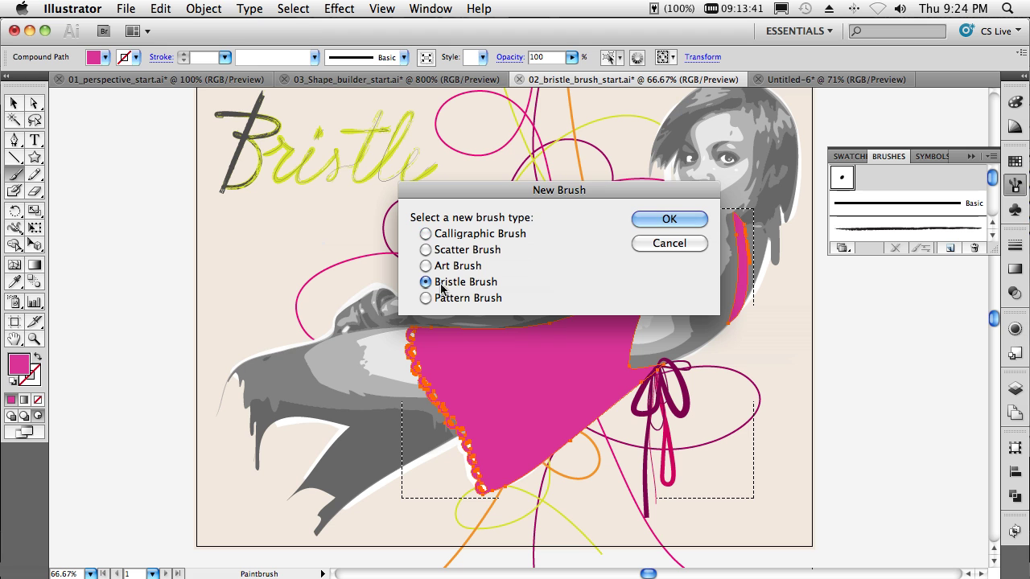
{"action": "left_click", "coordinate": [663, 219]}
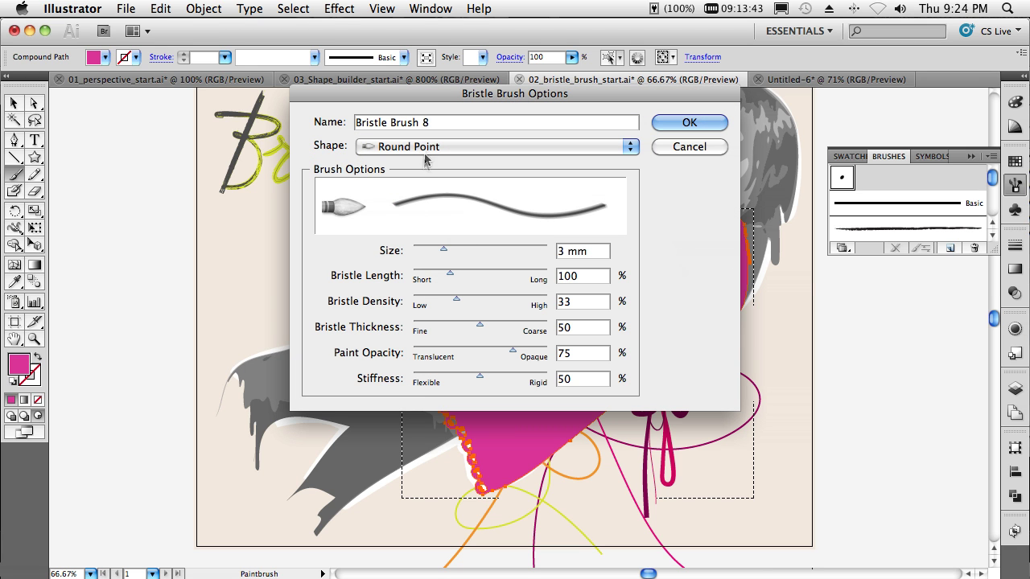
{"action": "left_click", "coordinate": [424, 146]}
{"action": "left_click", "coordinate": [417, 211]}
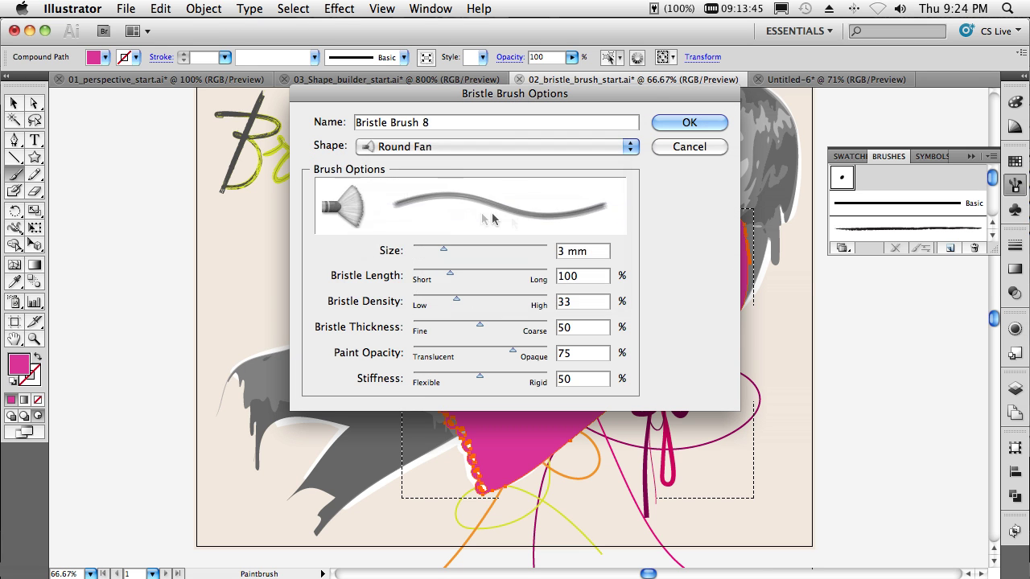
{"action": "left_click_drag", "start_coordinate": [565, 251], "coordinate": [554, 250]}
{"action": "type", "text": "10"}
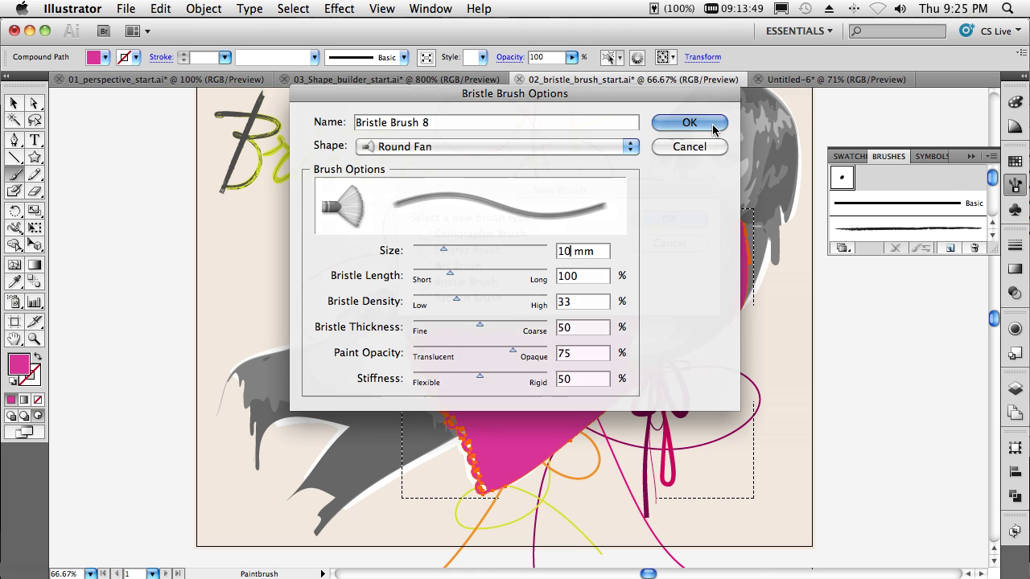
{"action": "left_click", "coordinate": [711, 124]}
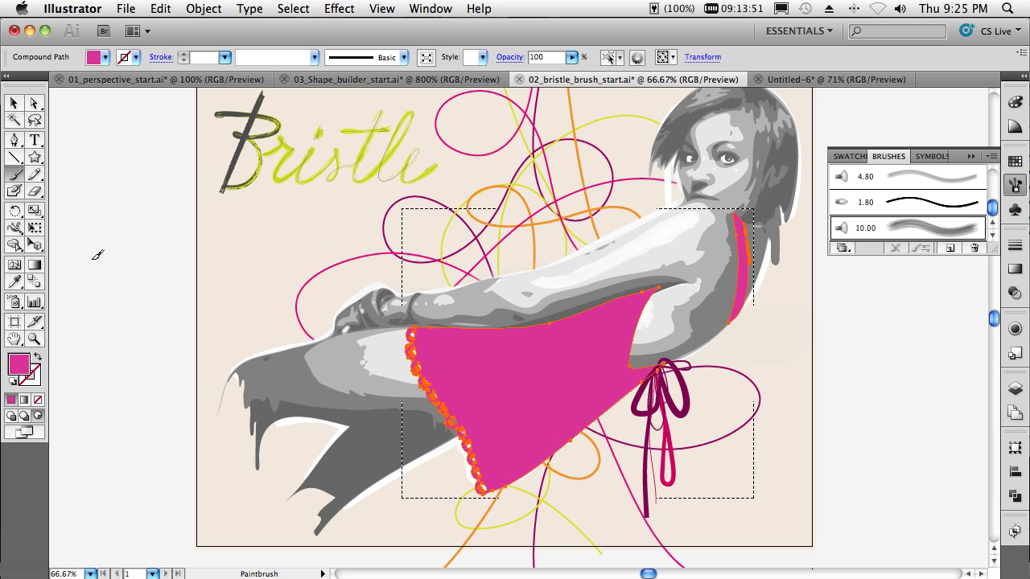
Deselect everything and set the stroke colour to purple.
{"action": "key", "text": "super+shift+a"}
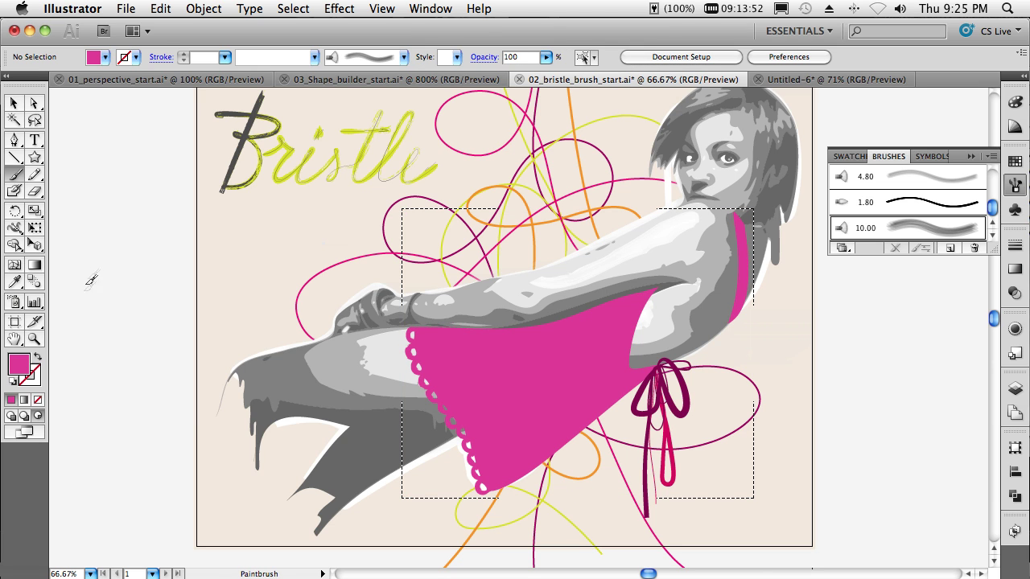
{"action": "left_click", "coordinate": [38, 372]}
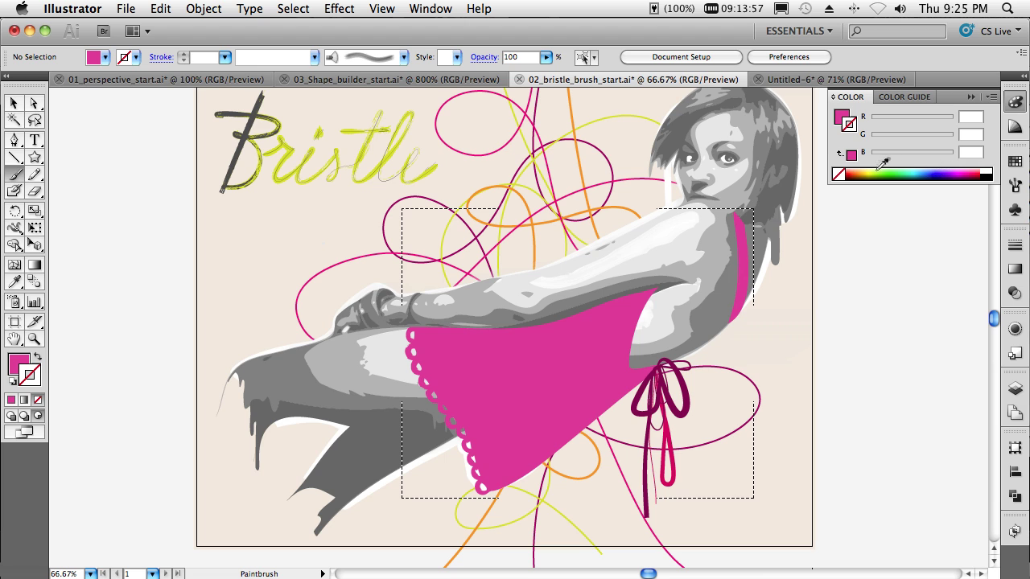
{"action": "left_click", "coordinate": [949, 172]}
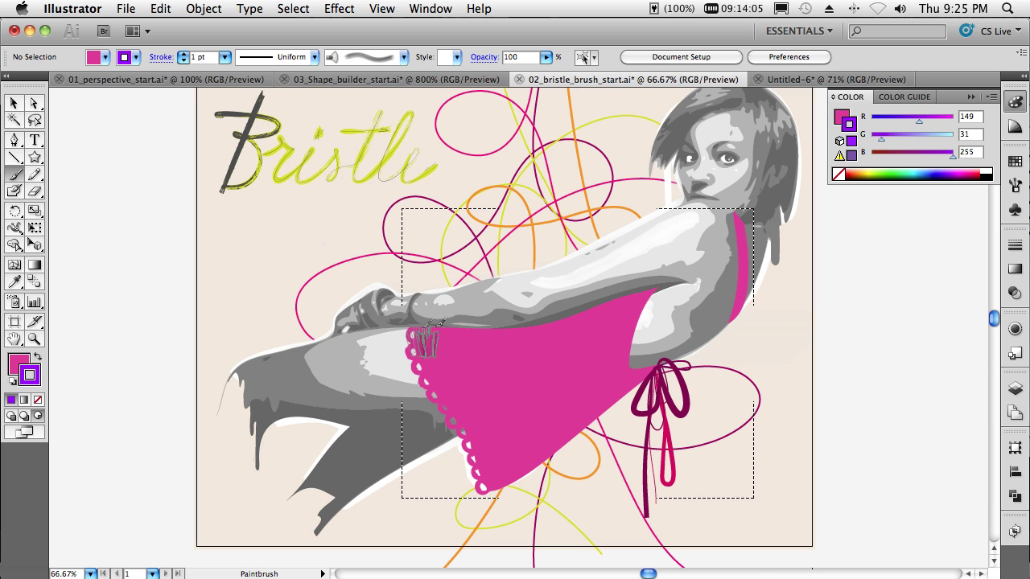
Paint purple bristle strokes across the dress's top, middle and lower skirt.
{"action": "mouse_move", "coordinate": [511, 349]}
{"action": "left_mouse_down"}
{"action": "mouse_move", "coordinate": [536, 354]}
{"action": "mouse_move", "coordinate": [542, 328]}
{"action": "mouse_move", "coordinate": [563, 322]}
{"action": "mouse_move", "coordinate": [510, 345]}
{"action": "mouse_move", "coordinate": [452, 336]}
{"action": "mouse_move", "coordinate": [459, 356]}
{"action": "mouse_move", "coordinate": [504, 359]}
{"action": "left_mouse_up"}
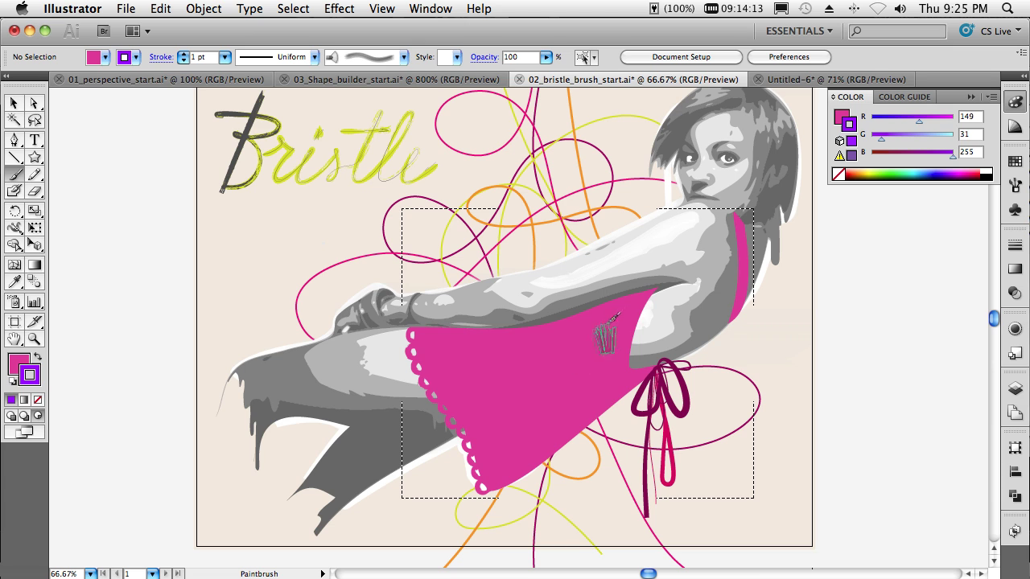
{"action": "mouse_move", "coordinate": [658, 305]}
{"action": "left_mouse_down"}
{"action": "mouse_move", "coordinate": [637, 280]}
{"action": "mouse_move", "coordinate": [608, 298]}
{"action": "mouse_move", "coordinate": [614, 319]}
{"action": "mouse_move", "coordinate": [586, 331]}
{"action": "mouse_move", "coordinate": [522, 323]}
{"action": "mouse_move", "coordinate": [443, 349]}
{"action": "mouse_move", "coordinate": [398, 374]}
{"action": "left_mouse_up"}
{"action": "mouse_move", "coordinate": [455, 321]}
{"action": "left_mouse_down"}
{"action": "mouse_move", "coordinate": [503, 331]}
{"action": "mouse_move", "coordinate": [596, 317]}
{"action": "mouse_move", "coordinate": [667, 285]}
{"action": "left_mouse_up"}
{"action": "mouse_move", "coordinate": [566, 331]}
{"action": "left_mouse_down"}
{"action": "mouse_move", "coordinate": [526, 380]}
{"action": "mouse_move", "coordinate": [590, 373]}
{"action": "mouse_move", "coordinate": [671, 402]}
{"action": "left_mouse_up"}
{"action": "mouse_move", "coordinate": [515, 394]}
{"action": "left_mouse_down"}
{"action": "mouse_move", "coordinate": [479, 409]}
{"action": "mouse_move", "coordinate": [515, 434]}
{"action": "mouse_move", "coordinate": [627, 455]}
{"action": "left_mouse_up"}
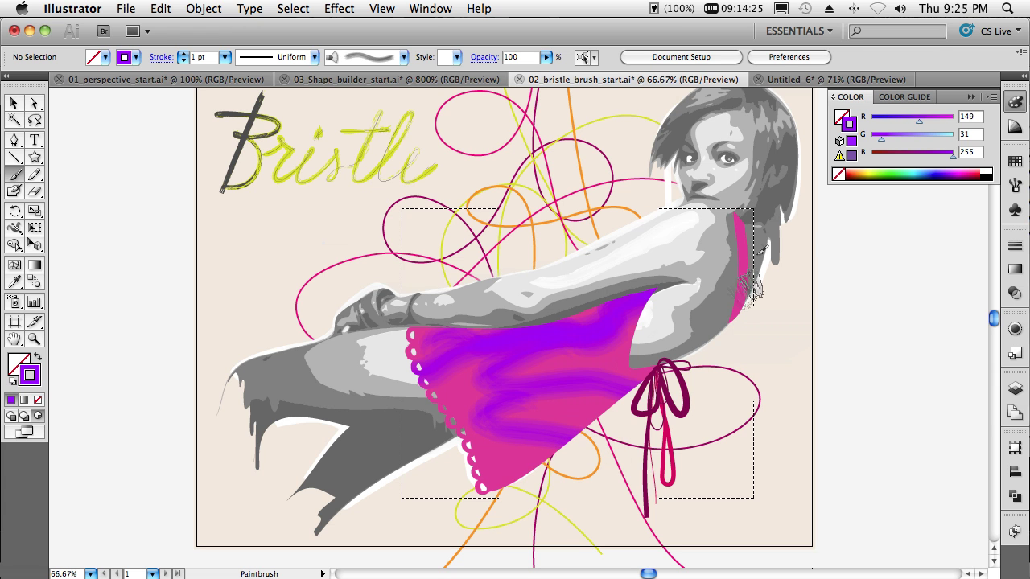
Paint two light yellow strokes down the skirt, then check them in Outline view.
{"action": "left_click", "coordinate": [871, 170]}
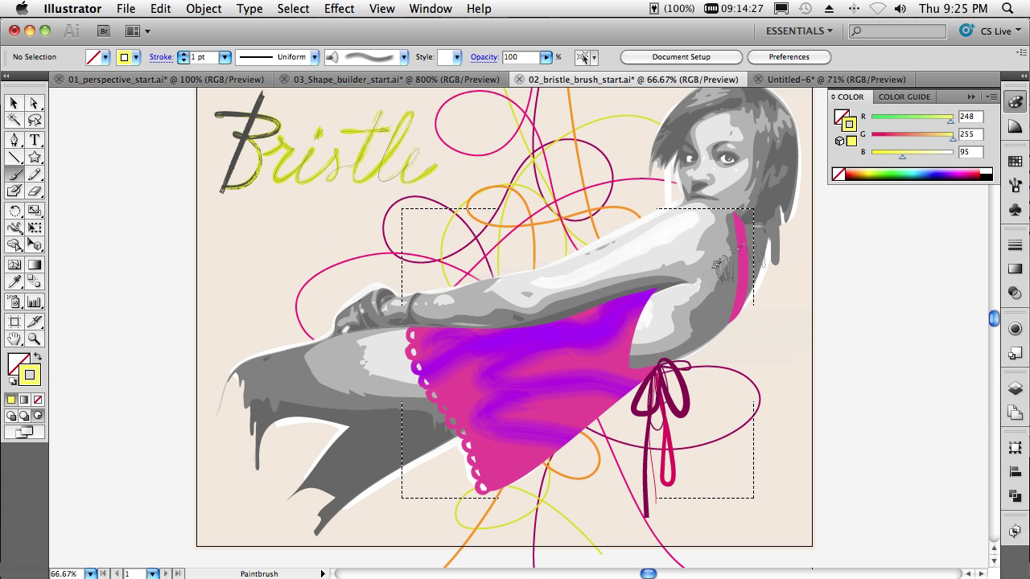
{"action": "mouse_move", "coordinate": [623, 362]}
{"action": "left_mouse_down"}
{"action": "mouse_move", "coordinate": [541, 347]}
{"action": "mouse_move", "coordinate": [479, 363]}
{"action": "mouse_move", "coordinate": [454, 385]}
{"action": "mouse_move", "coordinate": [527, 405]}
{"action": "mouse_move", "coordinate": [482, 494]}
{"action": "left_mouse_up"}
{"action": "mouse_move", "coordinate": [580, 417]}
{"action": "left_mouse_down"}
{"action": "mouse_move", "coordinate": [581, 406]}
{"action": "mouse_move", "coordinate": [538, 463]}
{"action": "mouse_move", "coordinate": [492, 489]}
{"action": "left_mouse_up"}
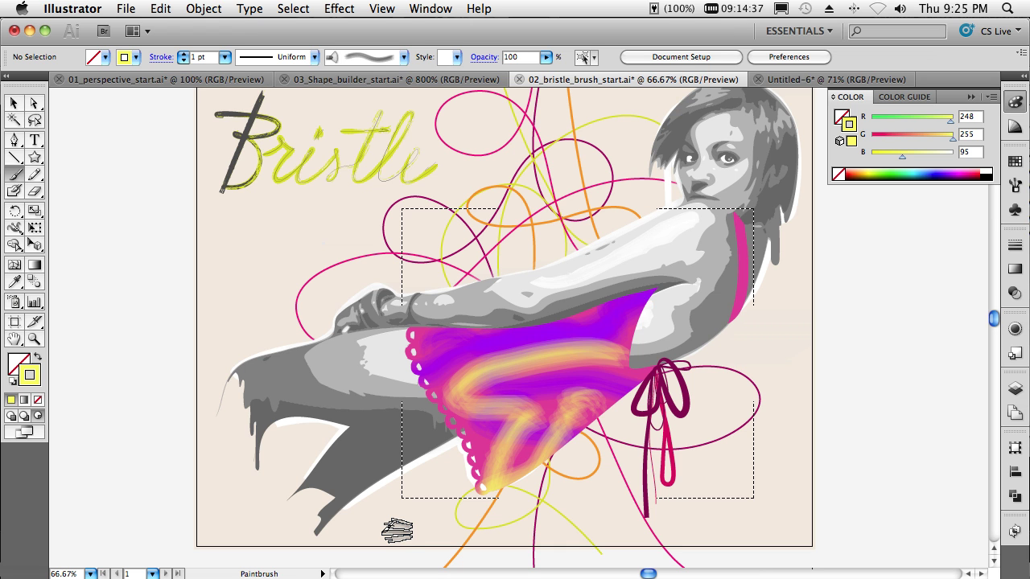
{"action": "key", "text": "super+y"}
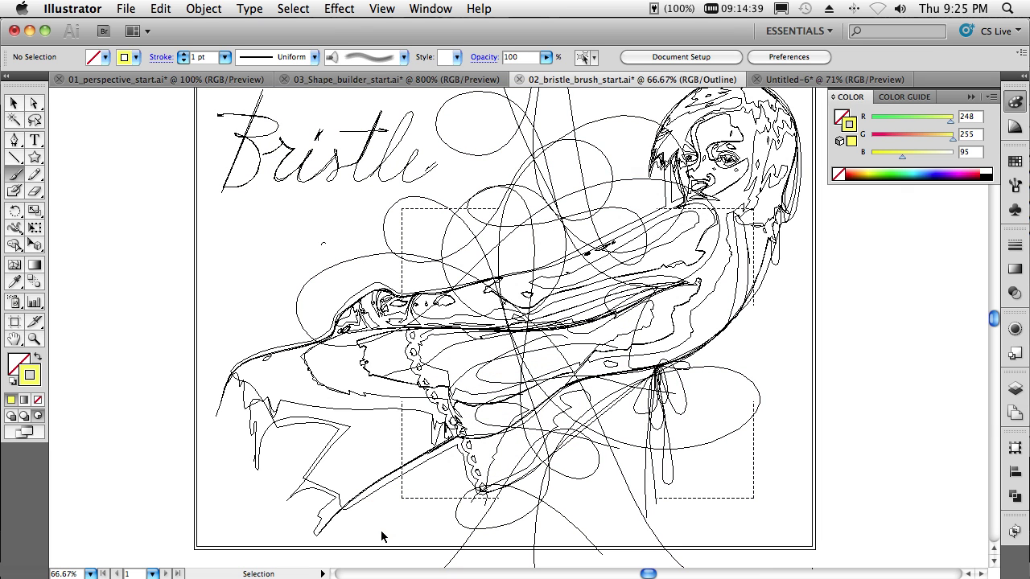
{"action": "key", "text": "super+y"}
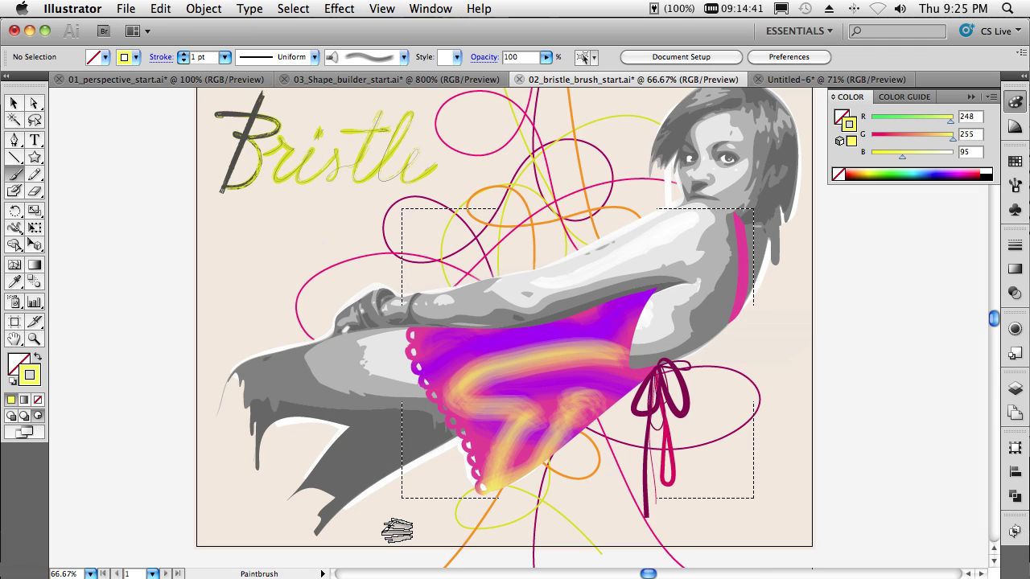